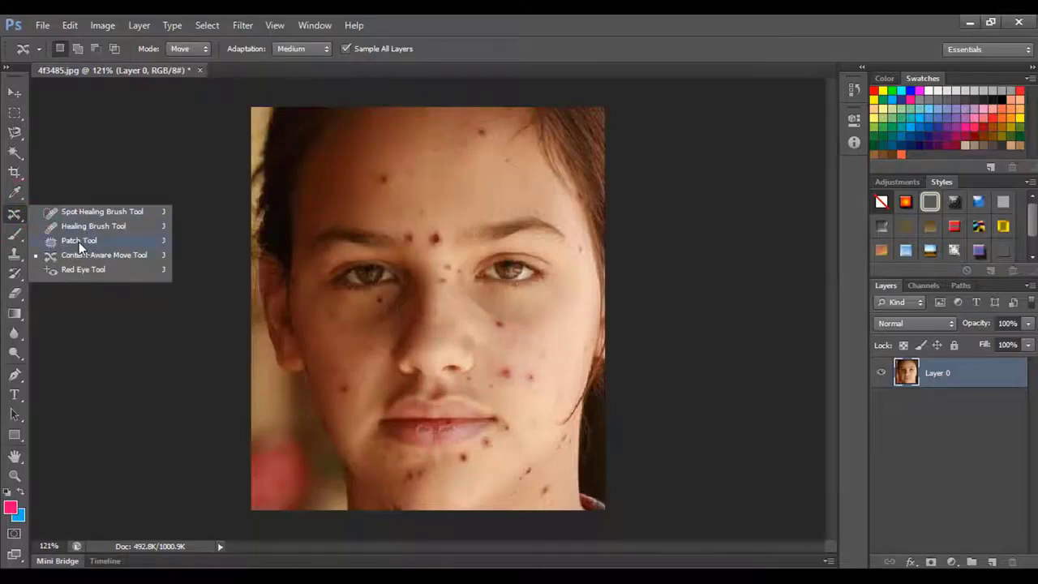
With the Patch tool set to Source, replace the dark spot on the forehead's left side with clean nearby skin.
left_click(79, 242)
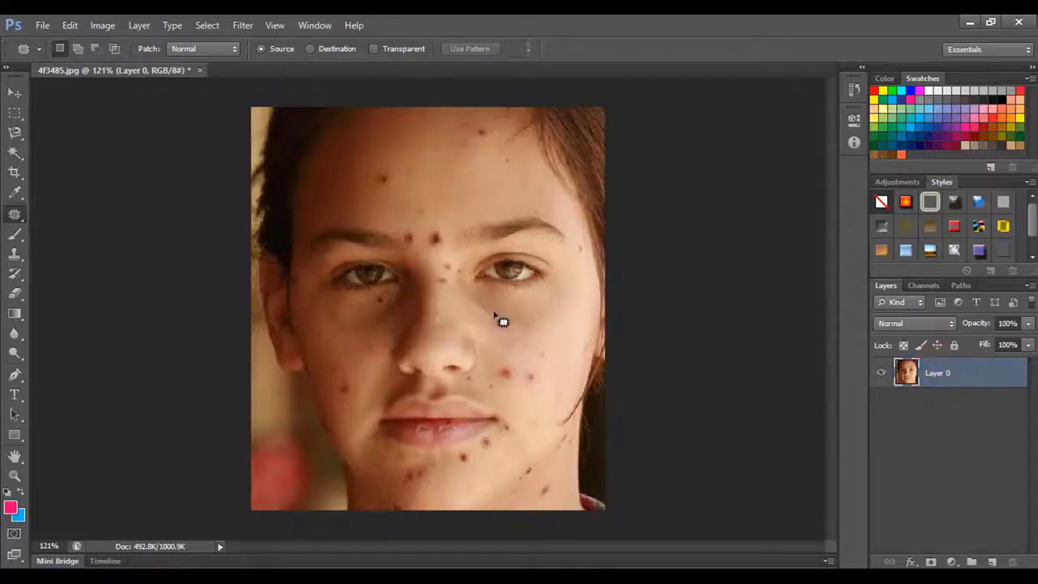
scroll(497, 319, "up", 5)
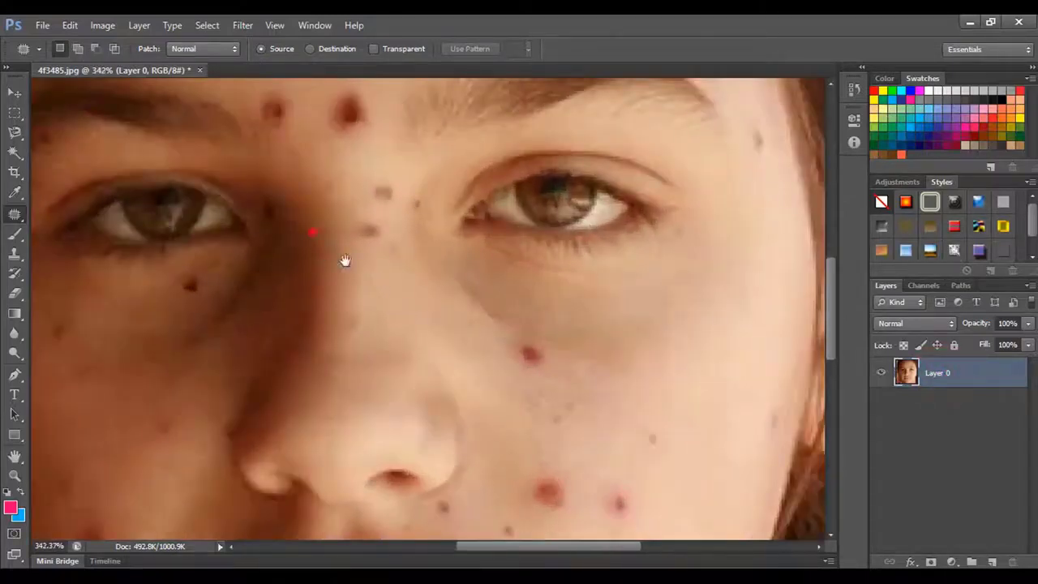
left_click_drag(345, 259, 589, 189)
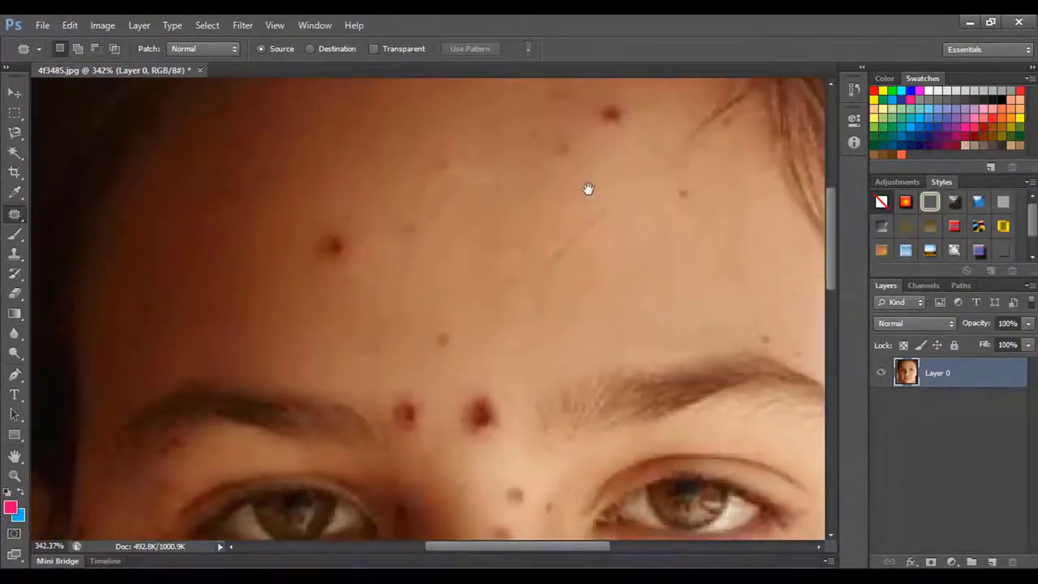
left_click_drag(478, 279, 457, 256)
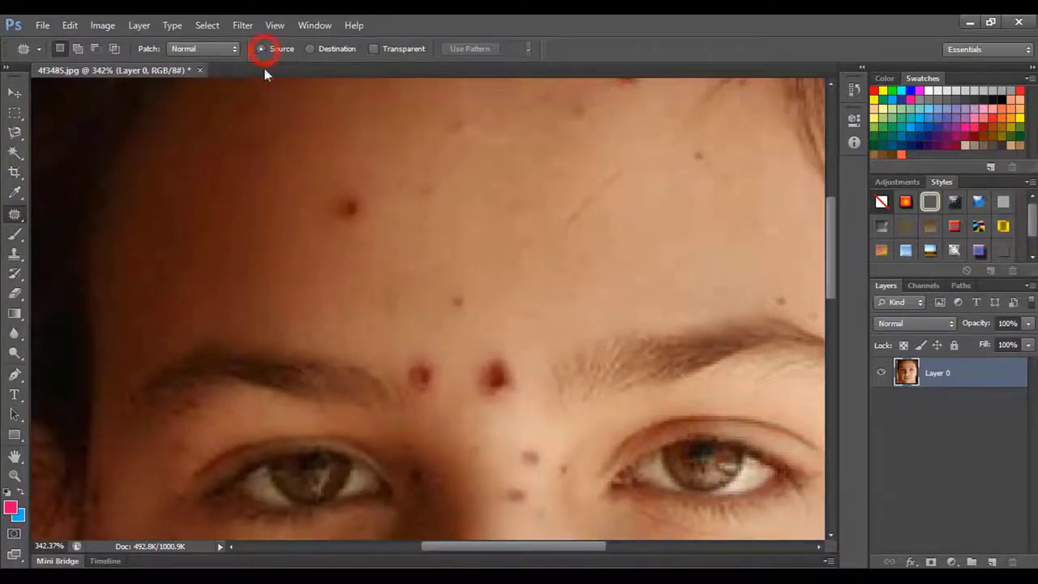
mouse_move(378, 203)
left_mouse_down()
mouse_move(365, 232)
mouse_move(335, 232)
mouse_move(329, 200)
mouse_move(365, 189)
mouse_move(373, 205)
mouse_move(355, 220)
mouse_move(387, 214)
mouse_move(401, 190)
mouse_move(390, 175)
mouse_move(328, 221)
left_mouse_up()
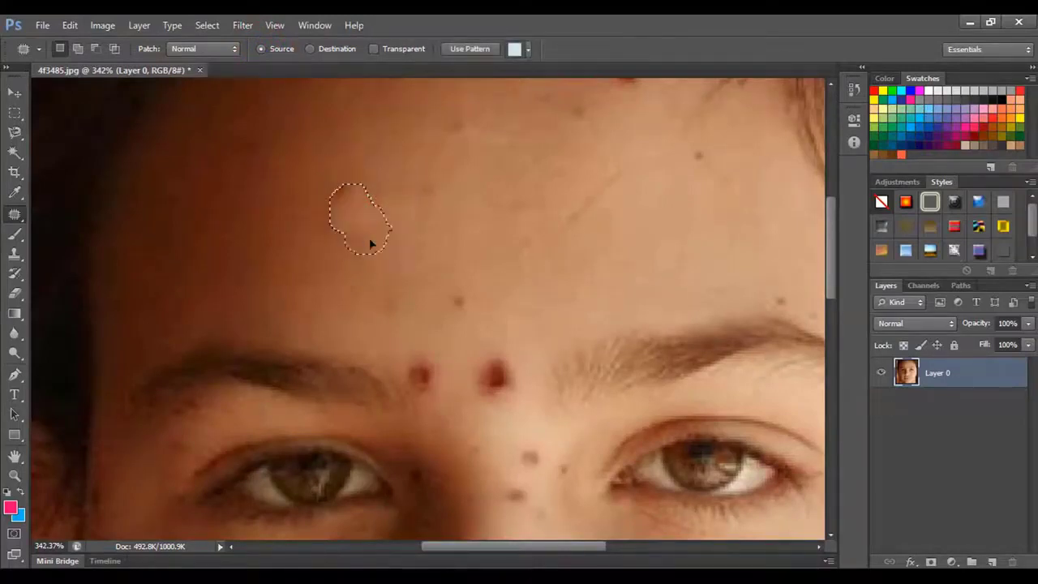
left_click_drag(394, 182, 384, 172)
left_click(419, 204)
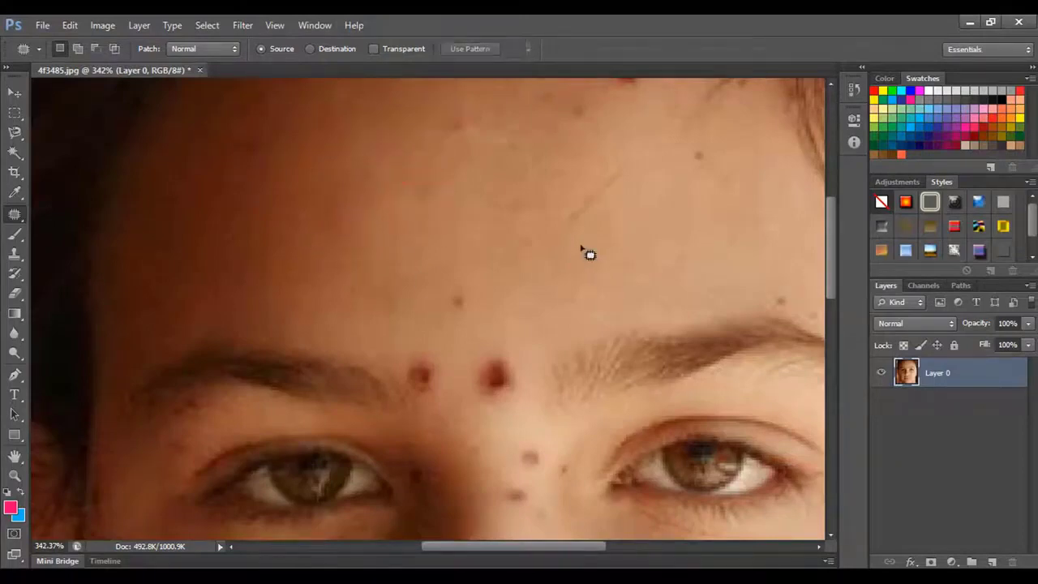
Patch the dark spot below the hairline and the small mole on the forehead's right side with clean skin.
left_click_drag(588, 235, 482, 387)
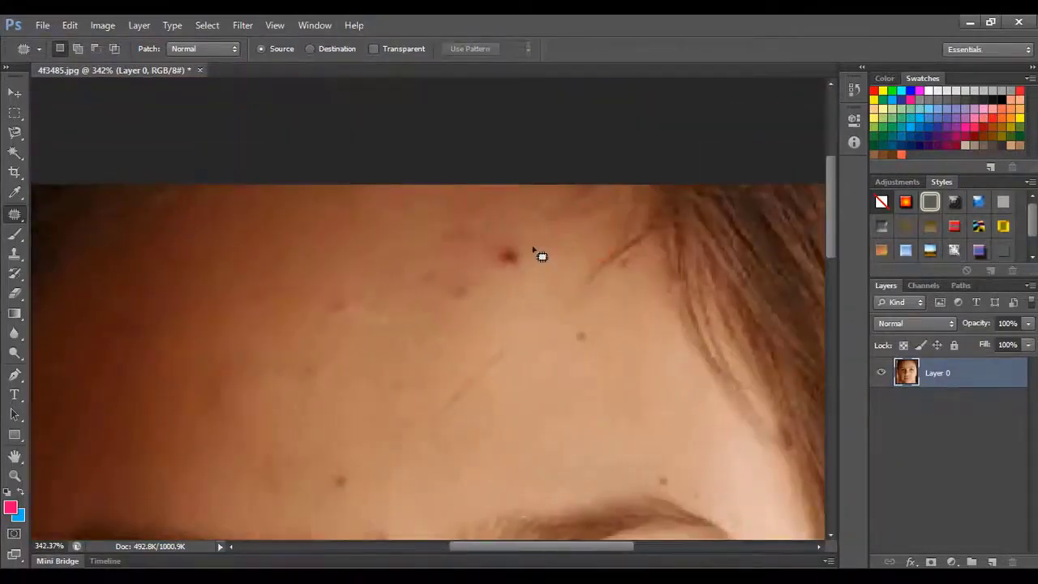
mouse_move(534, 254)
left_mouse_down()
mouse_move(514, 278)
mouse_move(500, 240)
mouse_move(556, 278)
mouse_move(607, 340)
mouse_move(600, 331)
mouse_move(596, 352)
mouse_move(595, 331)
mouse_move(585, 343)
mouse_move(600, 397)
mouse_move(596, 387)
left_mouse_up()
mouse_move(478, 288)
left_mouse_down()
mouse_move(456, 314)
mouse_move(450, 274)
mouse_move(478, 273)
mouse_move(463, 296)
left_mouse_up()
left_click(492, 324)
Patch the red spot at the inner end of the left eyebrow with clean forehead skin.
mouse_move(410, 363)
left_mouse_down()
mouse_move(469, 254)
mouse_move(463, 202)
mouse_move(463, 257)
left_mouse_up()
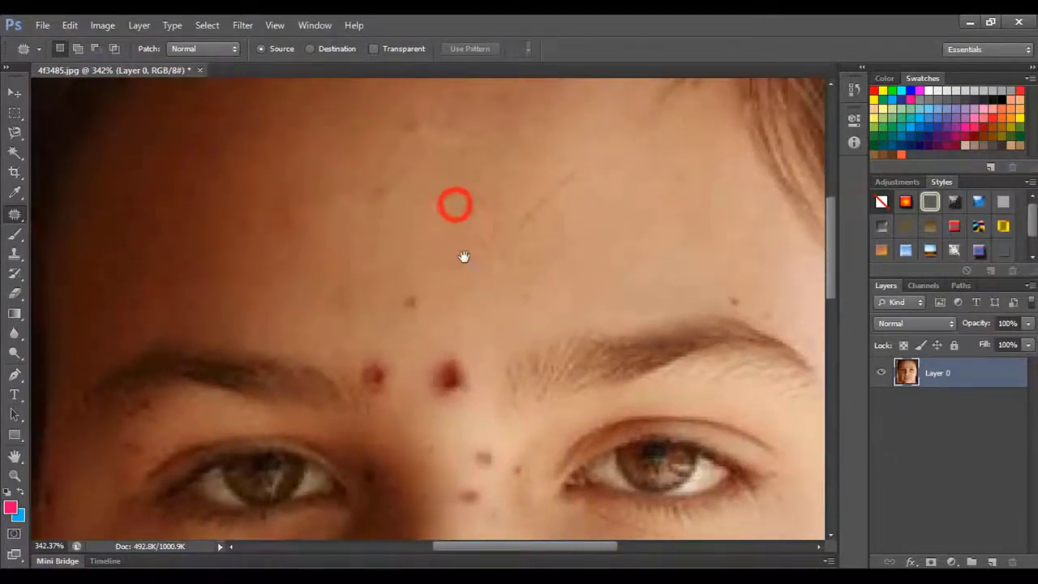
left_click_drag(430, 328, 429, 278)
mouse_move(436, 319)
left_mouse_down()
mouse_move(430, 274)
mouse_move(374, 347)
mouse_move(359, 323)
mouse_move(375, 293)
mouse_move(383, 320)
mouse_move(342, 296)
mouse_move(399, 285)
mouse_move(352, 203)
left_mouse_up()
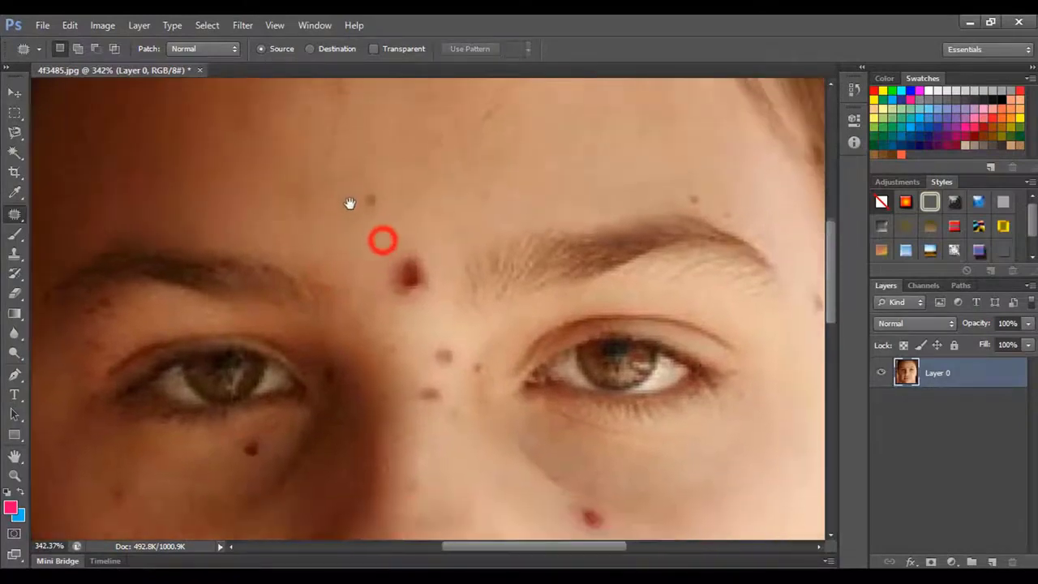
Set the patch mode to Destination and cover the dark red spot between the eyebrows with clean forehead skin.
left_click(310, 49)
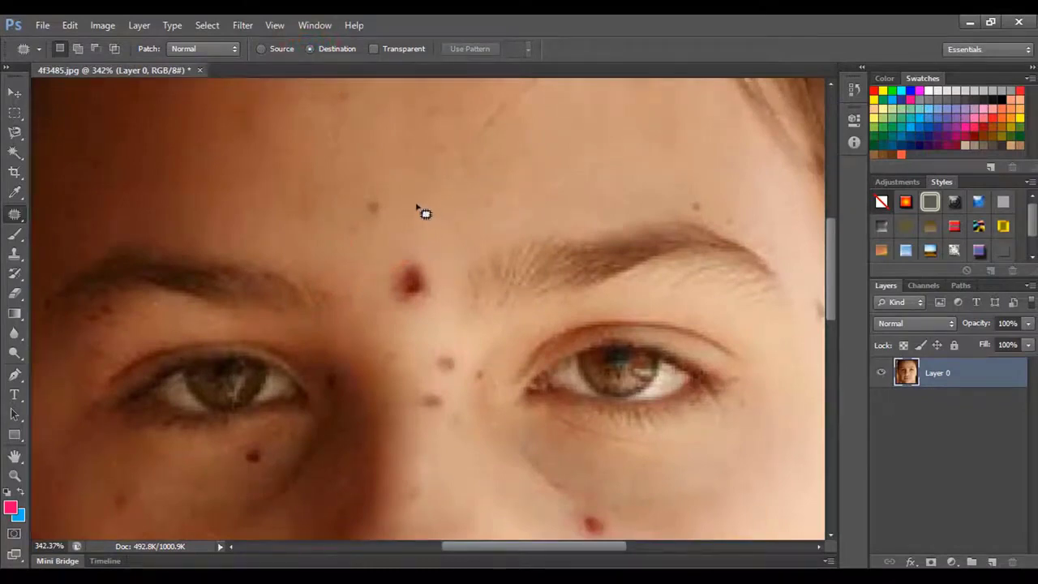
mouse_move(436, 188)
left_mouse_down()
mouse_move(439, 223)
mouse_move(411, 213)
mouse_move(418, 180)
mouse_move(441, 186)
mouse_move(412, 261)
mouse_move(413, 275)
mouse_move(428, 277)
left_mouse_up()
left_click(440, 232)
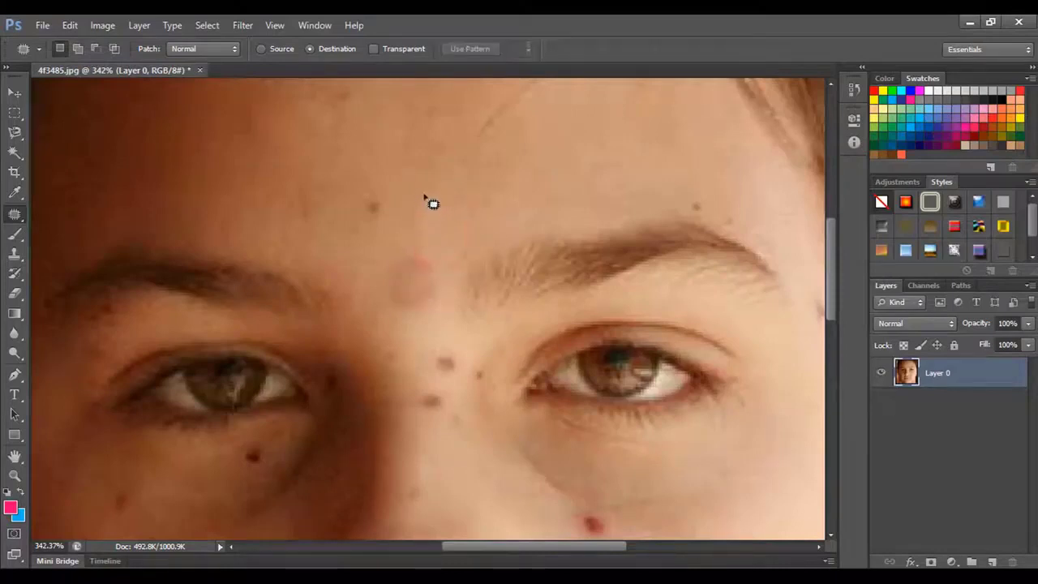
mouse_move(429, 192)
left_mouse_down()
mouse_move(441, 220)
mouse_move(413, 236)
mouse_move(420, 185)
mouse_move(410, 283)
left_mouse_up()
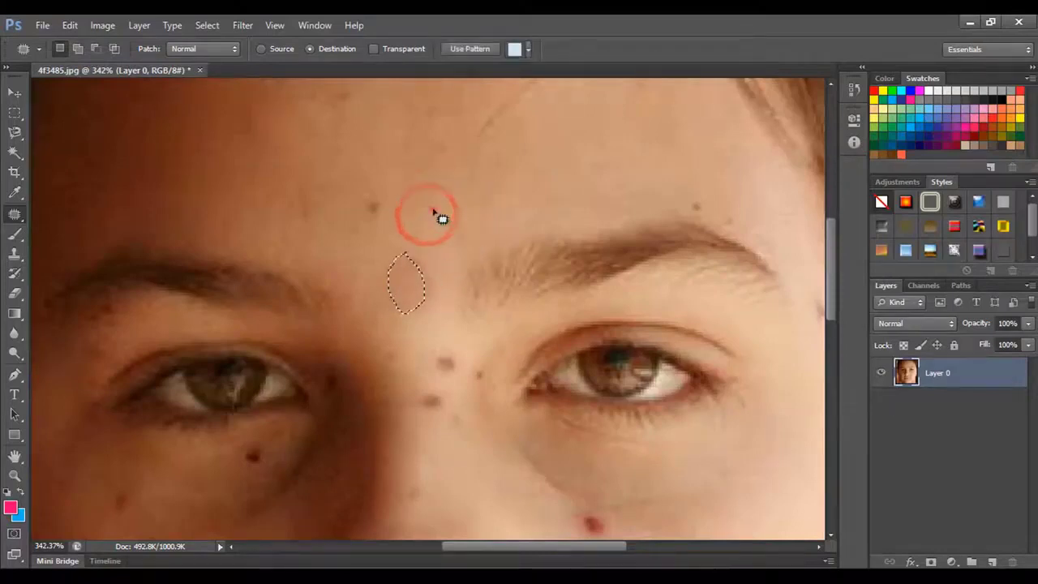
mouse_move(438, 215)
left_mouse_down()
mouse_move(433, 203)
mouse_move(403, 220)
mouse_move(436, 214)
mouse_move(416, 284)
left_mouse_up()
left_click(447, 221)
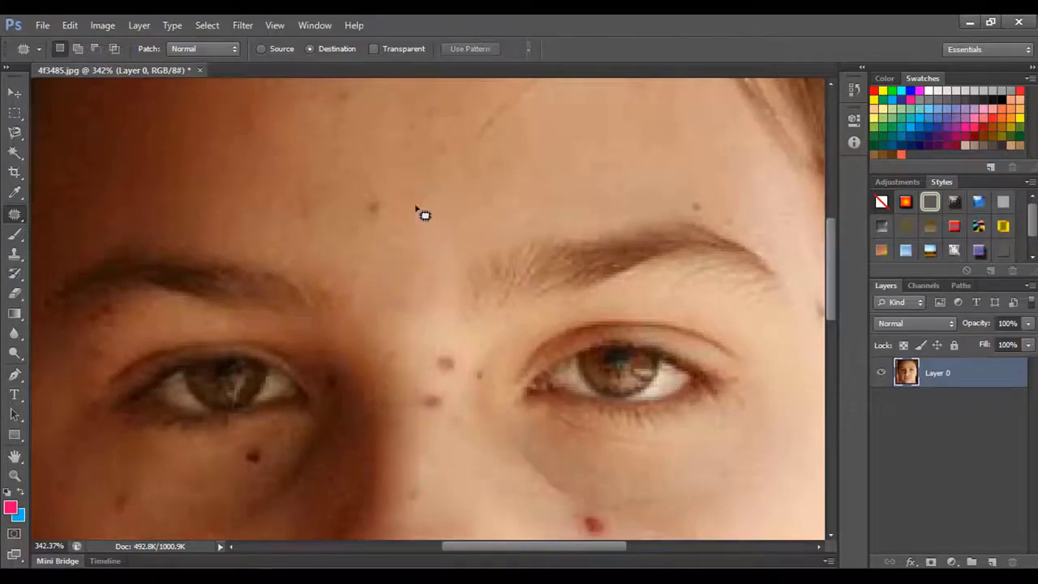
Cover the small mole above the left eyebrow's inner end with a patch of clean forehead skin.
mouse_move(447, 215)
left_mouse_down()
mouse_move(407, 194)
mouse_move(435, 176)
mouse_move(427, 199)
left_mouse_up()
left_click_drag(426, 190, 369, 207)
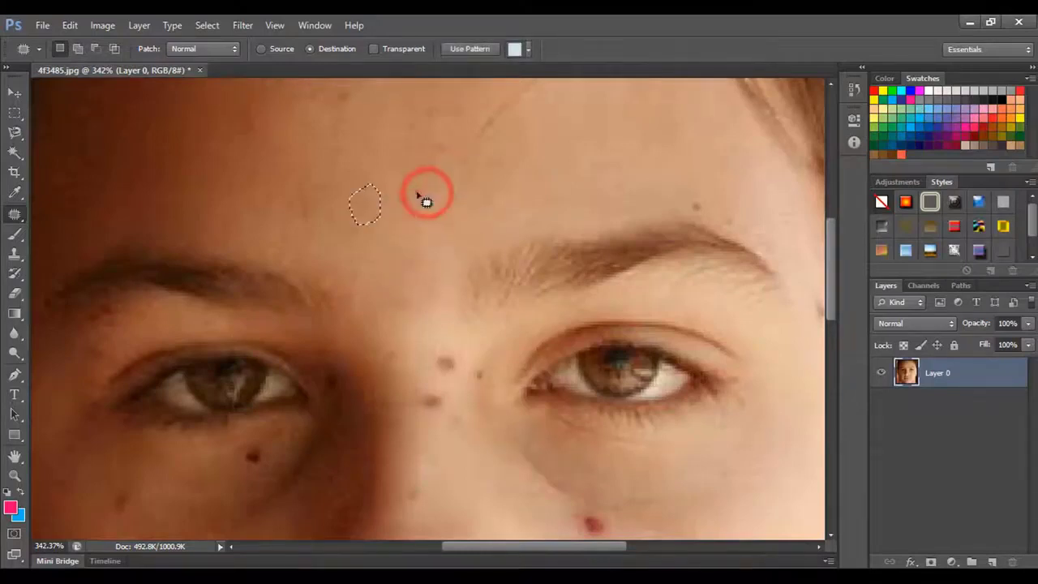
left_click(418, 193)
Turn on Transparent and copy the small red spot on the right cheek onto two clear areas beside and below it.
left_click_drag(555, 185, 512, 299)
left_click_drag(480, 219, 503, 309)
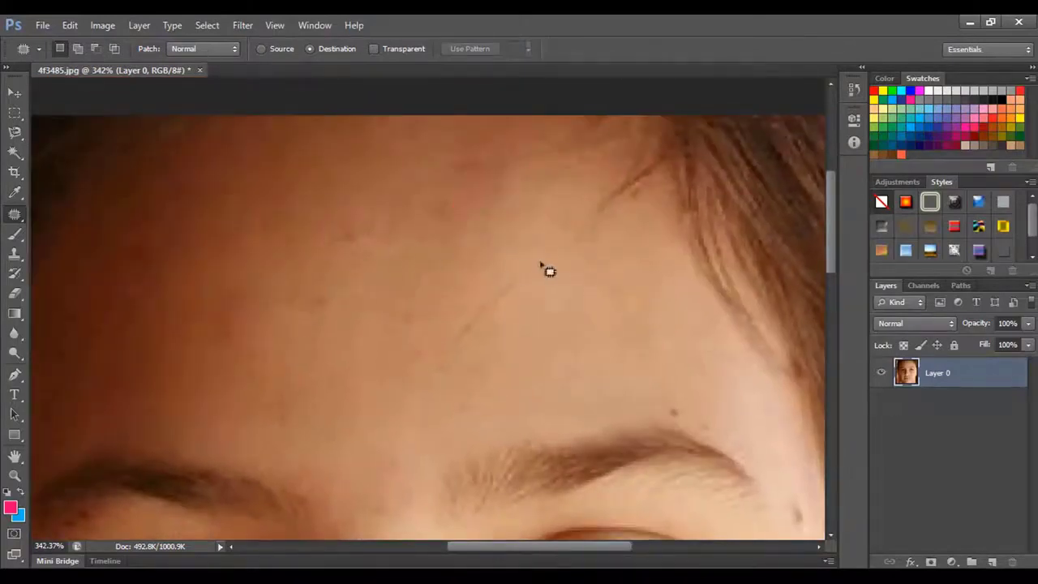
left_click_drag(430, 319, 429, 228)
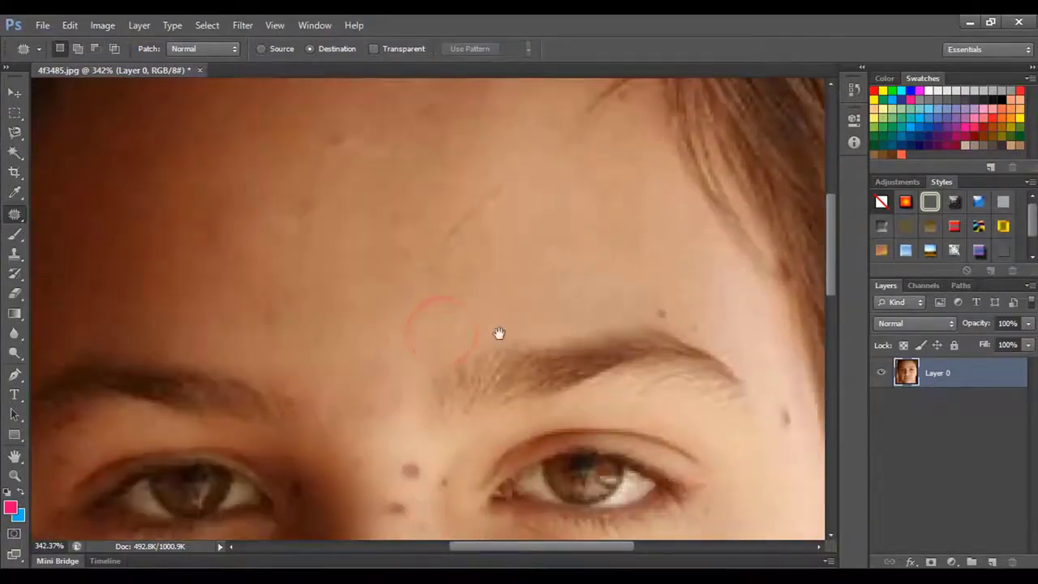
left_click_drag(480, 303, 370, 108)
left_click_drag(459, 227, 429, 100)
left_click_drag(505, 287, 468, 216)
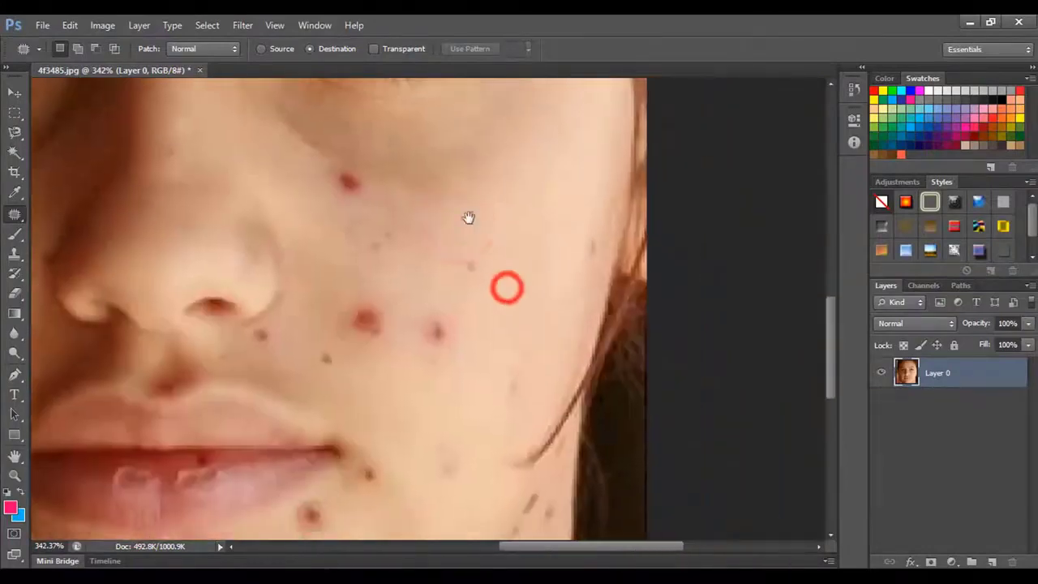
left_click_drag(501, 291, 505, 235)
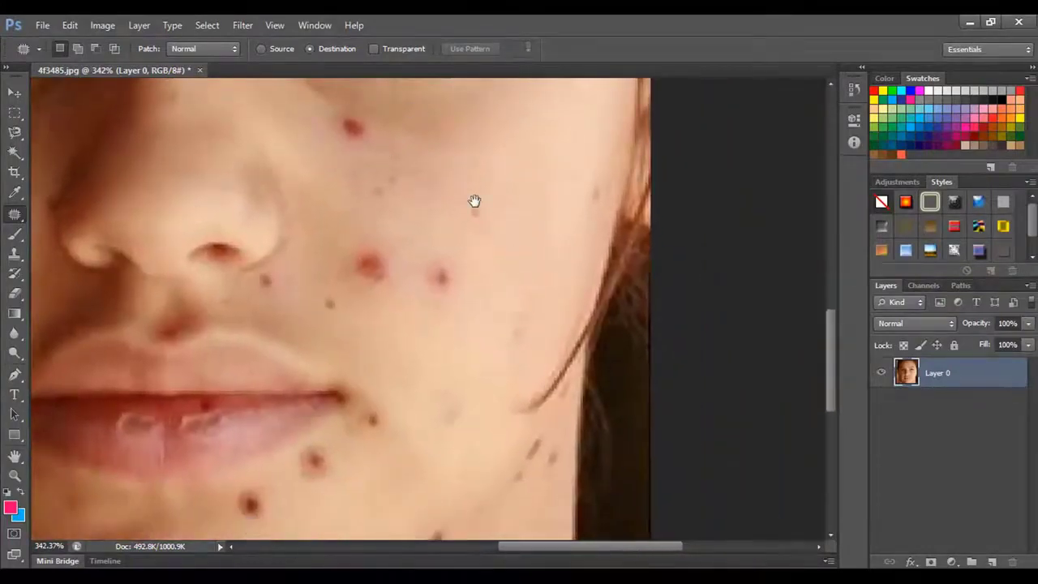
left_click_drag(491, 198, 495, 171)
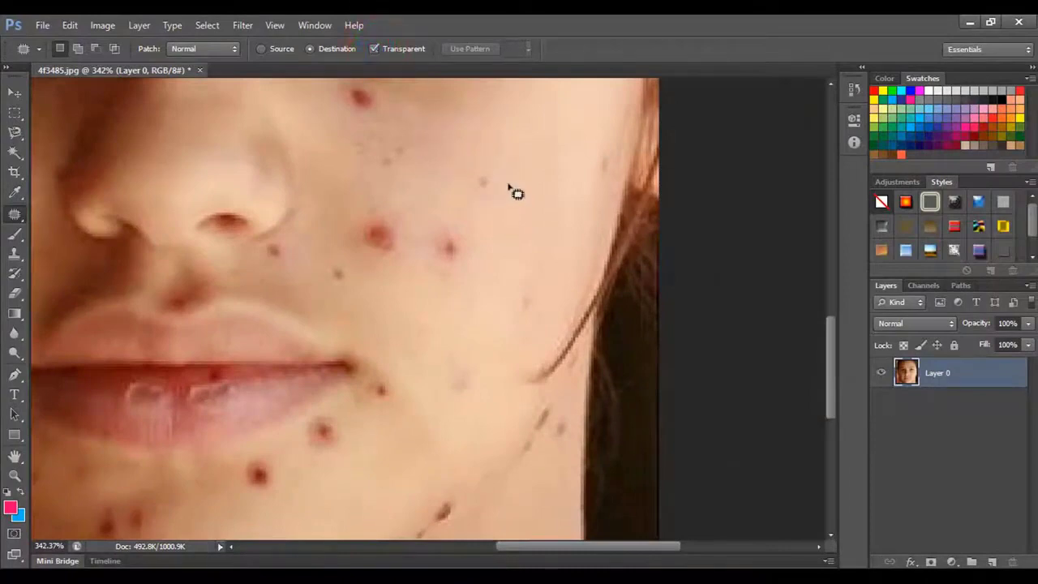
mouse_move(454, 234)
left_mouse_down()
mouse_move(457, 254)
mouse_move(509, 254)
left_mouse_up()
left_click(514, 283)
mouse_move(470, 233)
left_mouse_down()
mouse_move(466, 263)
mouse_move(430, 255)
mouse_move(456, 225)
mouse_move(466, 229)
mouse_move(452, 312)
left_mouse_up()
left_click(515, 301)
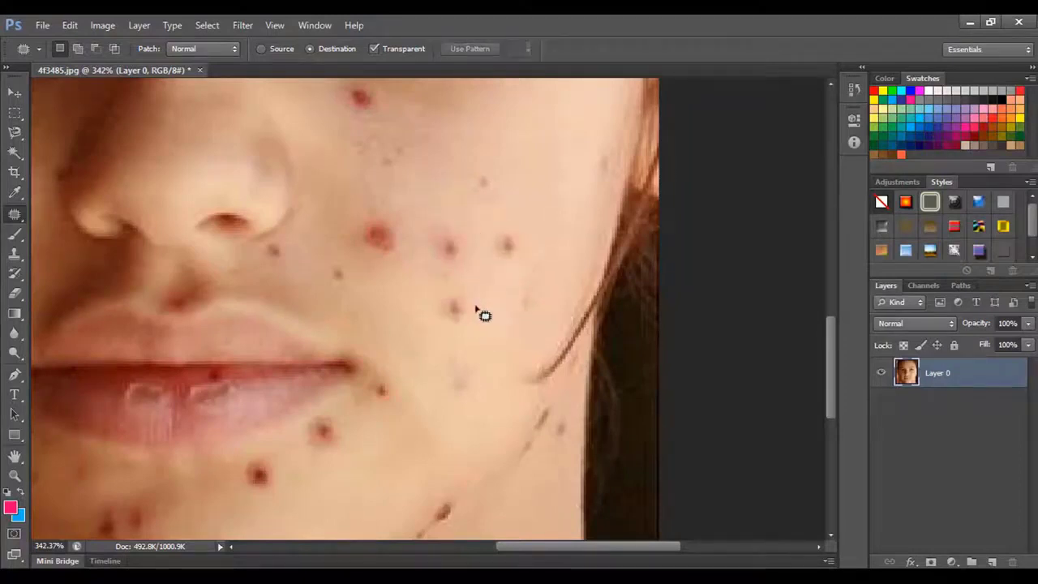
Turn off Transparent, set the patch mode to Source, and patch out the small right-cheek spots, including the two copies.
left_click(375, 50)
left_click(311, 47)
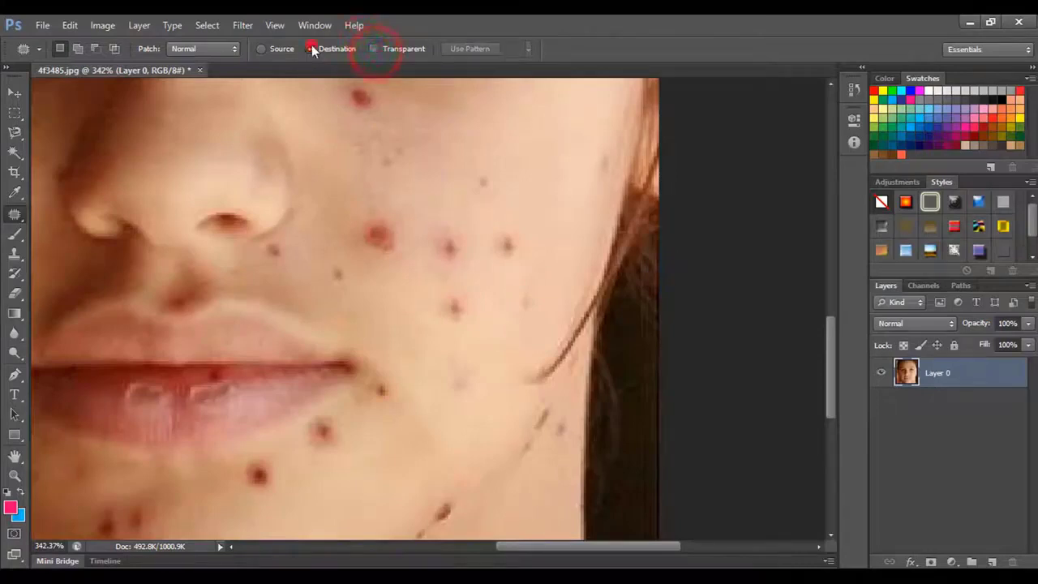
left_click(260, 48)
mouse_move(532, 228)
left_mouse_down()
mouse_move(508, 265)
mouse_move(495, 246)
mouse_move(521, 223)
mouse_move(526, 229)
mouse_move(543, 199)
mouse_move(566, 214)
left_mouse_up()
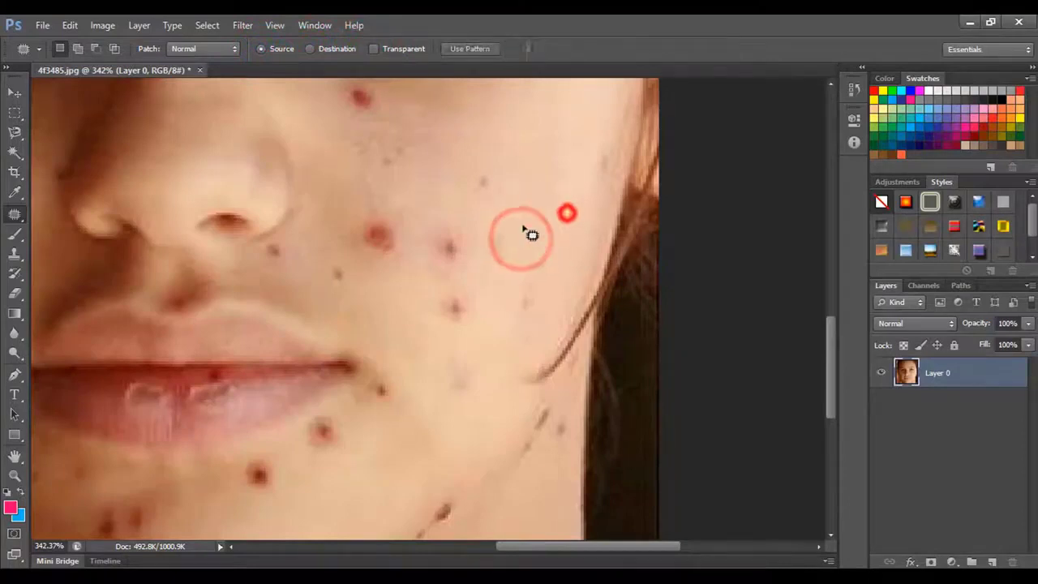
mouse_move(494, 167)
left_mouse_down()
mouse_move(486, 211)
mouse_move(494, 169)
mouse_move(534, 206)
left_mouse_up()
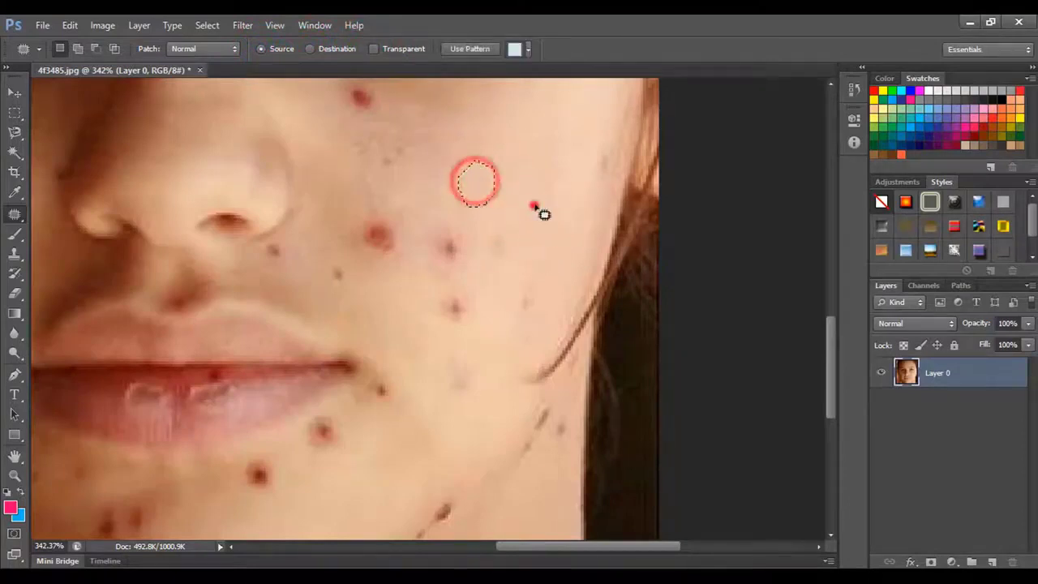
mouse_move(473, 231)
left_mouse_down()
mouse_move(440, 248)
mouse_move(454, 260)
mouse_move(468, 236)
mouse_move(522, 238)
mouse_move(494, 229)
mouse_move(510, 235)
left_mouse_up()
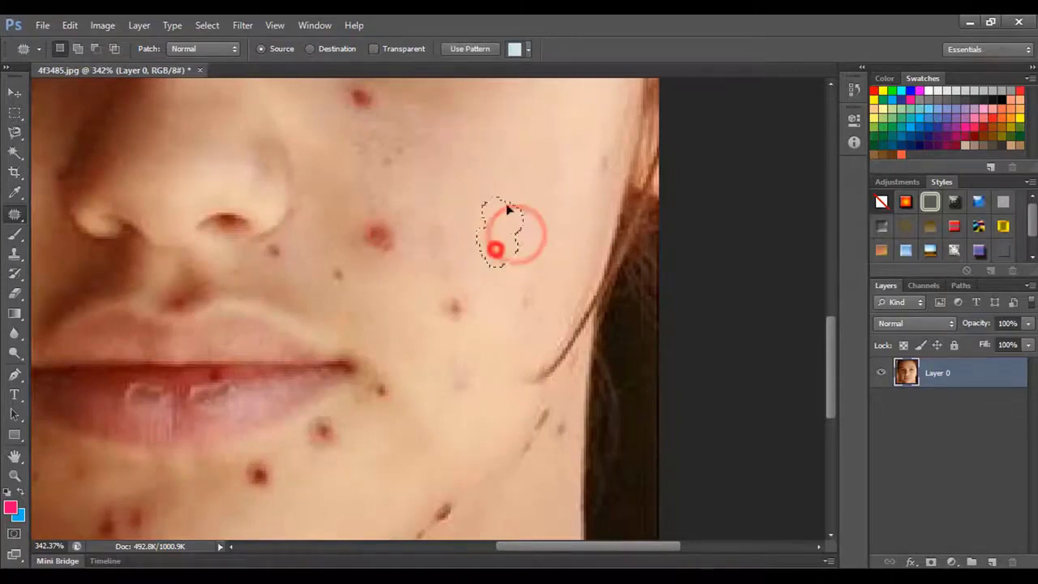
left_click(521, 304)
mouse_move(484, 298)
left_mouse_down()
mouse_move(461, 283)
mouse_move(483, 294)
mouse_move(515, 260)
left_mouse_up()
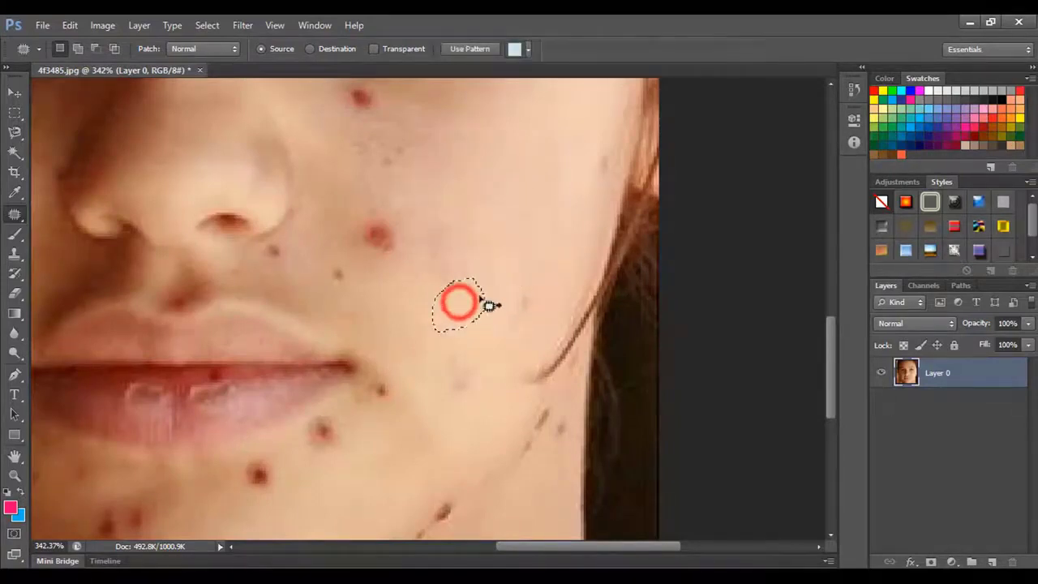
Patch the faint mark on the lower right cheek, the large red spot beside the nose and the remaining cheek mark.
mouse_move(491, 362)
left_mouse_down()
mouse_move(493, 352)
mouse_move(421, 414)
left_mouse_up()
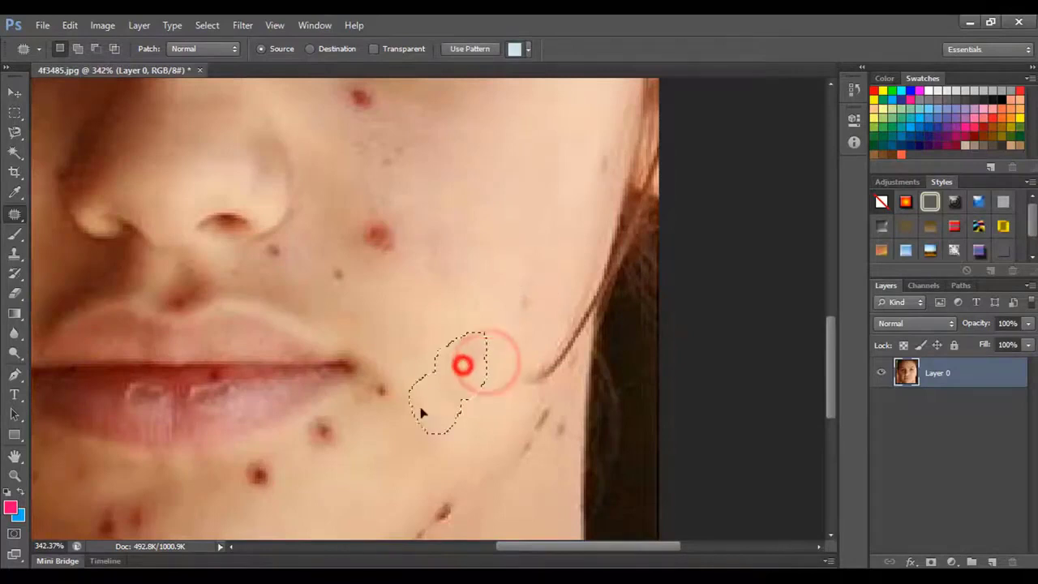
left_click(454, 297)
mouse_move(426, 219)
left_mouse_down()
mouse_move(396, 270)
mouse_move(349, 240)
mouse_move(395, 200)
mouse_move(418, 225)
mouse_move(458, 193)
mouse_move(494, 224)
left_mouse_up()
left_click(487, 218)
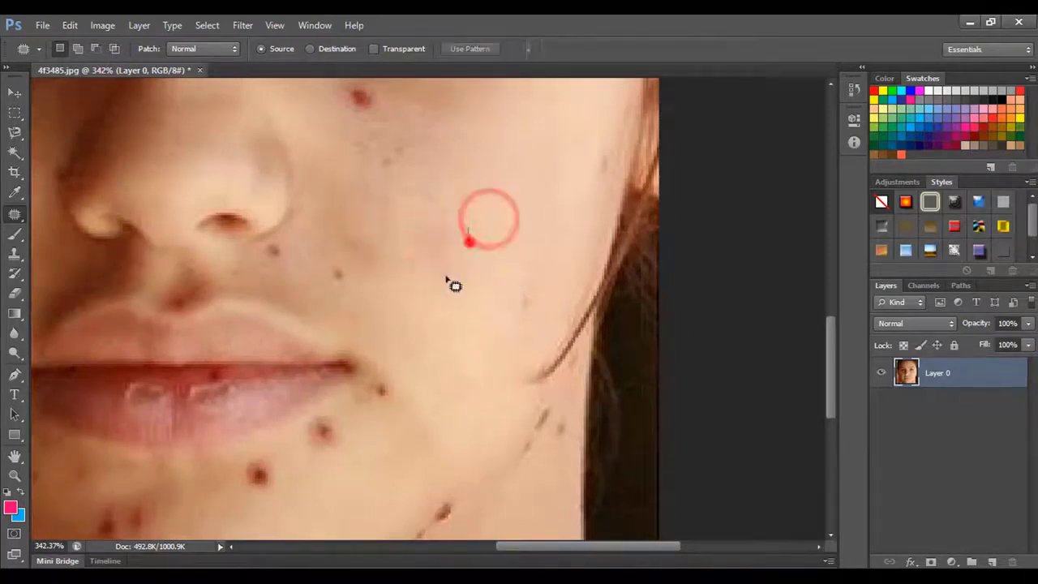
mouse_move(447, 279)
left_mouse_down()
mouse_move(416, 231)
mouse_move(449, 242)
mouse_move(512, 225)
left_mouse_up()
left_click(513, 223)
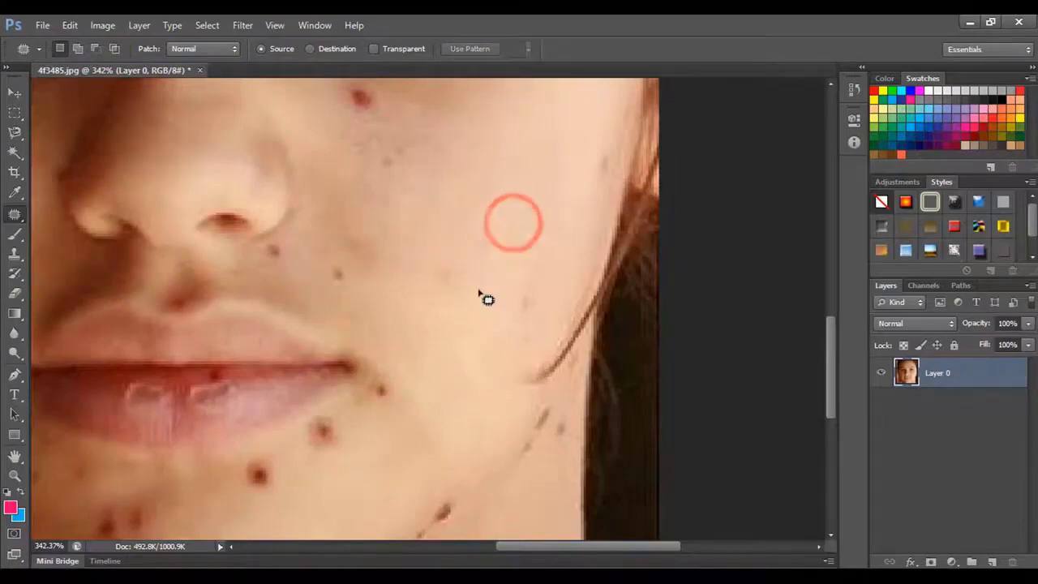
Fit the whole portrait on screen and switch to the Content-Aware Move tool.
key("ctrl+1")
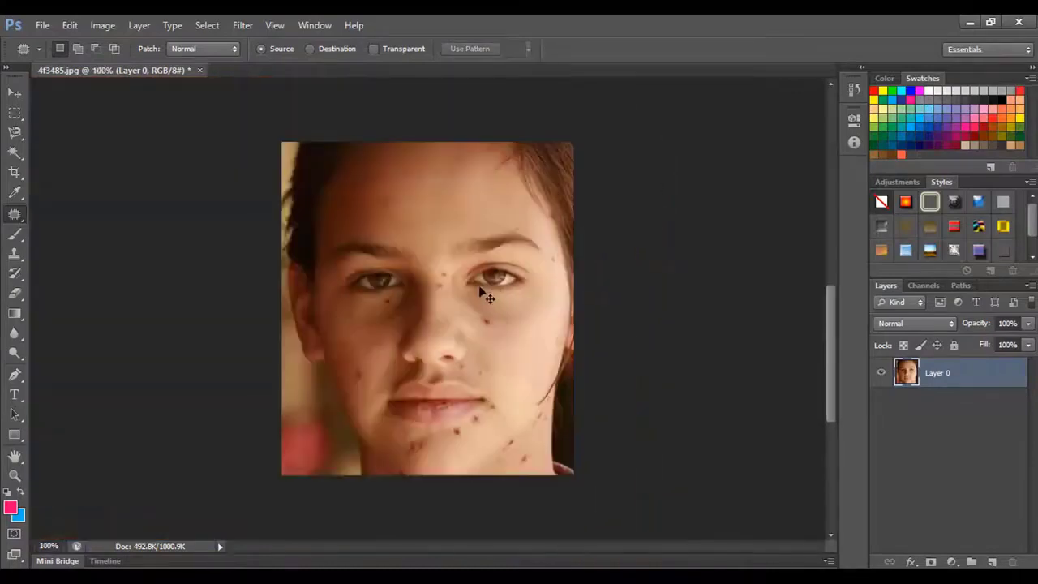
key("ctrl+0")
right_click(12, 217)
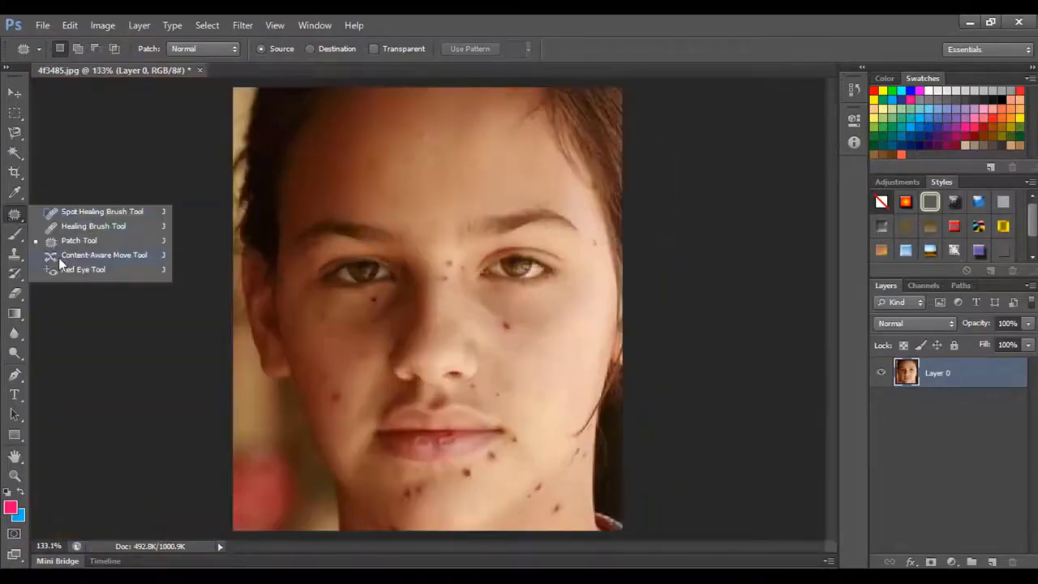
left_click(111, 257)
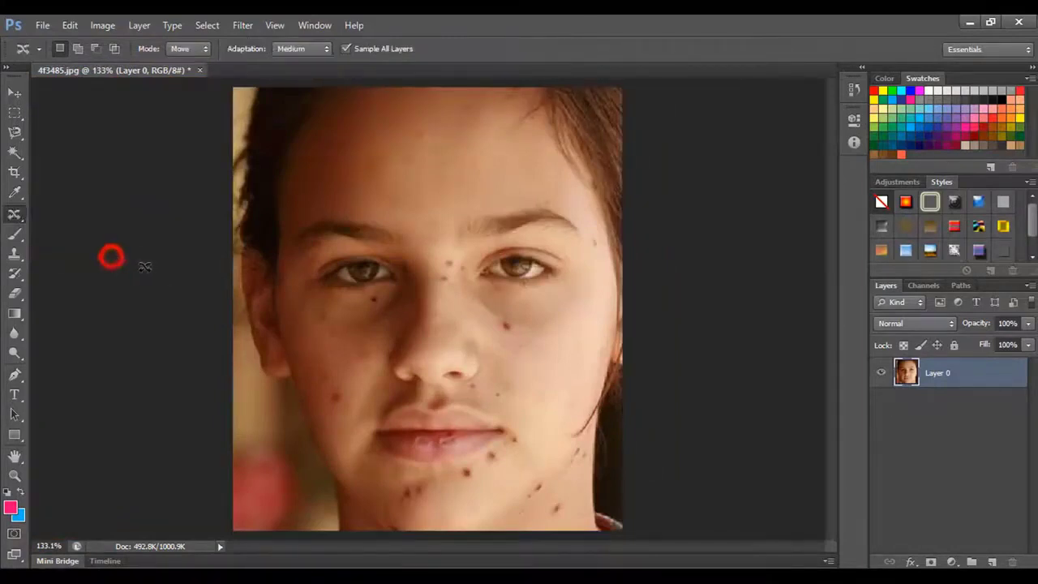
Open the forest hiker photo 254706-wood-backpacker-hike-and-man-hd.jpg from the Desktop.
left_click(42, 25)
left_click(56, 54)
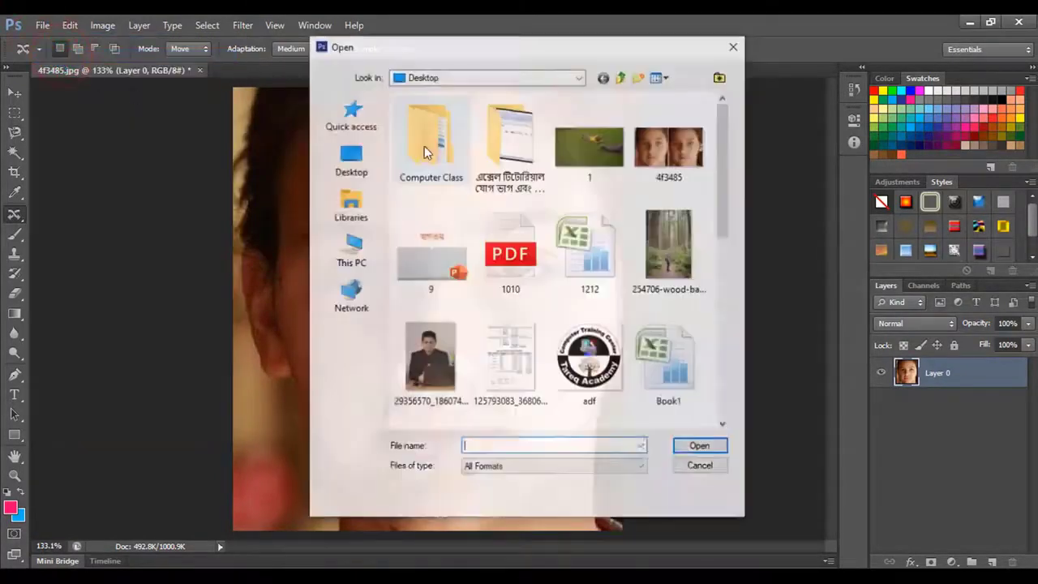
double_click(668, 244)
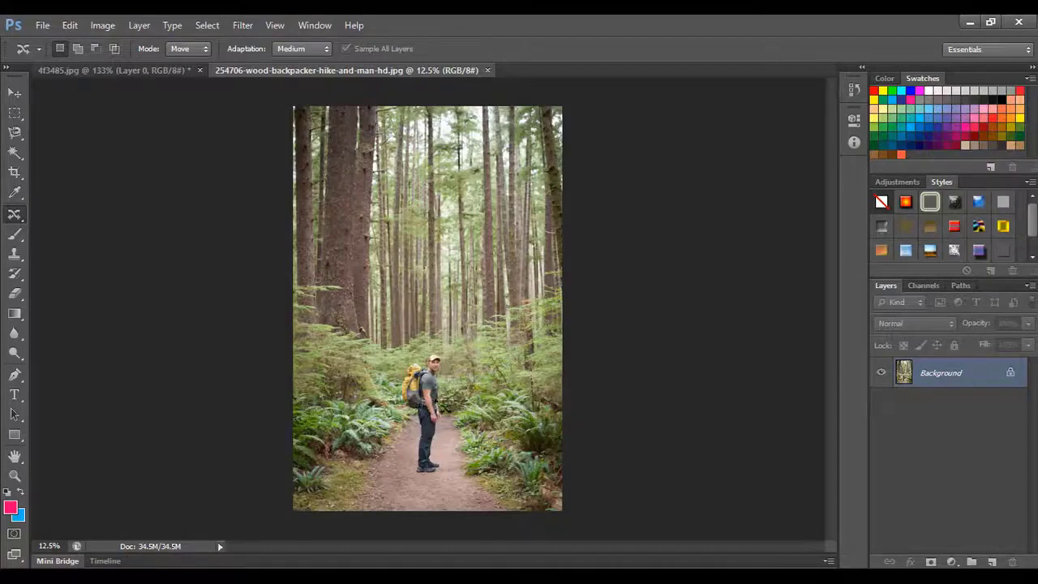
scroll(469, 398, "up", 2)
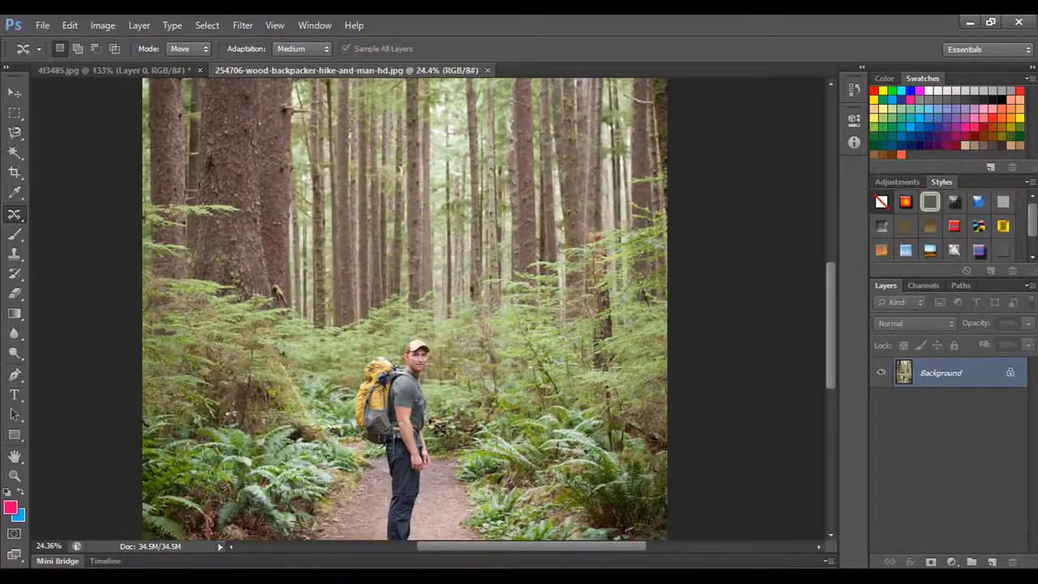
left_click_drag(446, 435, 455, 401)
scroll(460, 401, "up", 1)
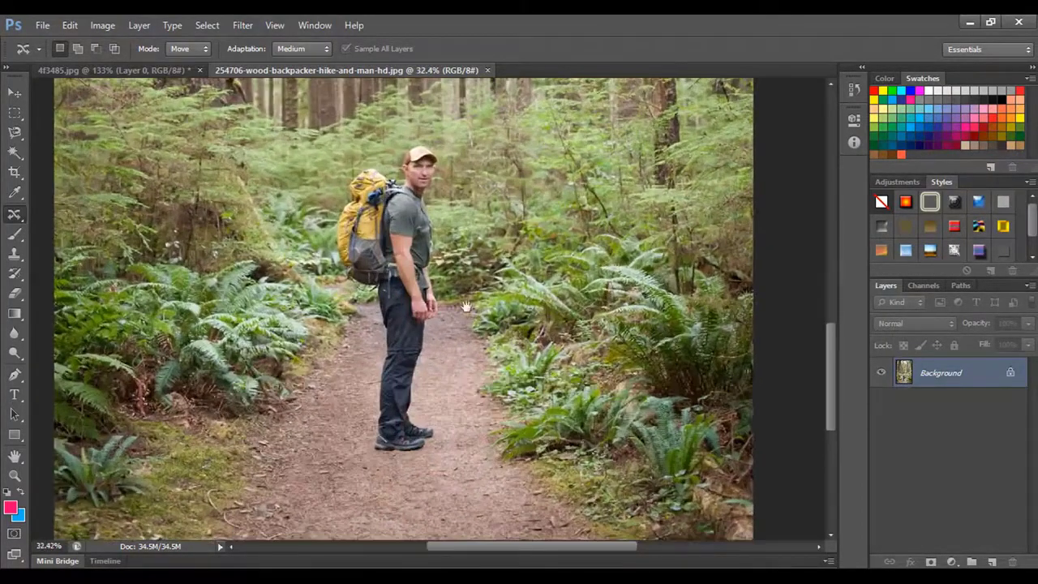
Choose the Content-Aware Move tool and convert the locked Background of the hiker photo into a regular layer named Layer 0.
left_click_drag(466, 307, 521, 285)
scroll(552, 307, "up", 1)
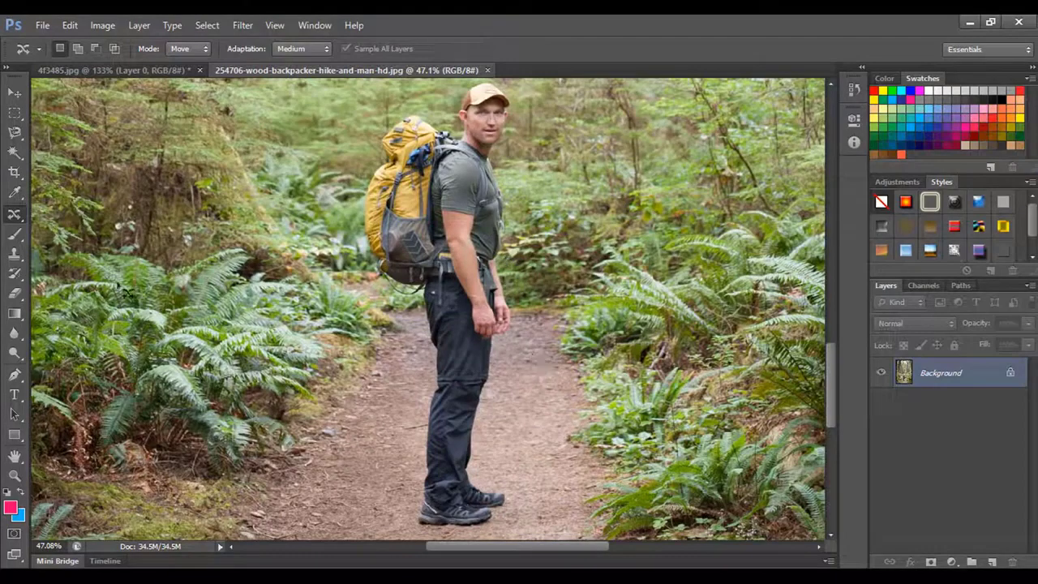
right_click(15, 215)
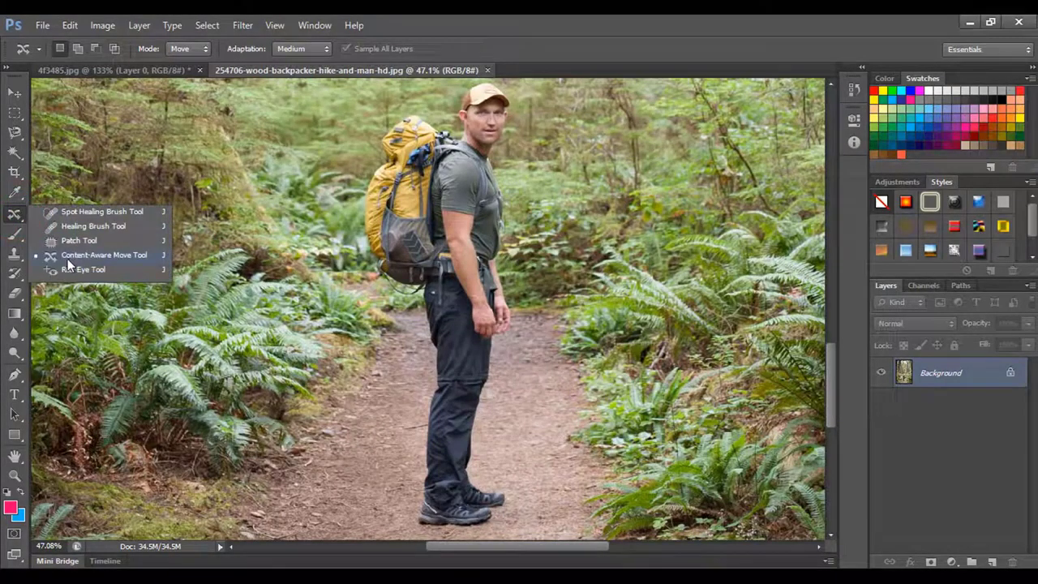
left_click(125, 257)
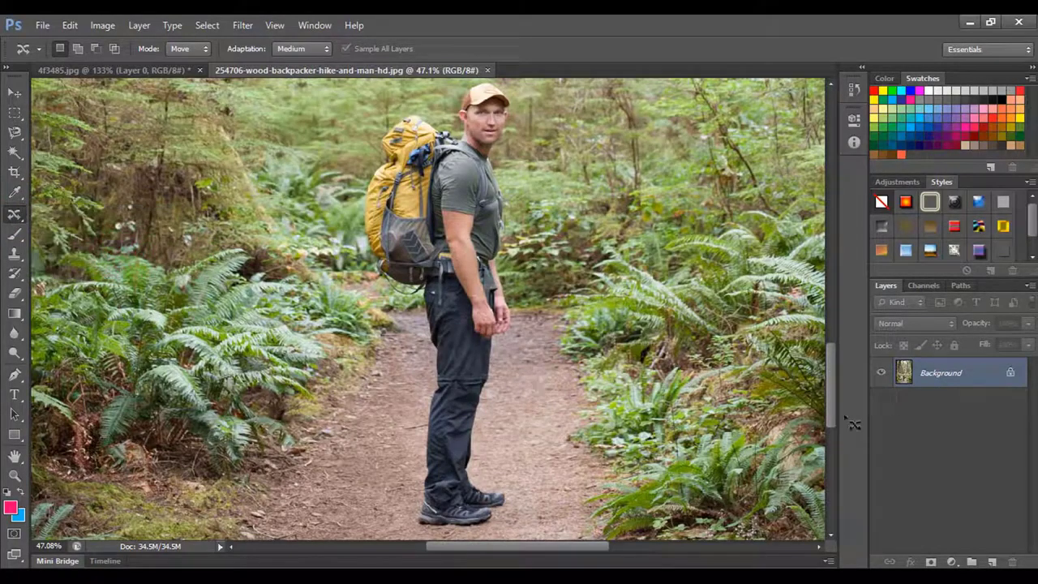
double_click(1010, 375)
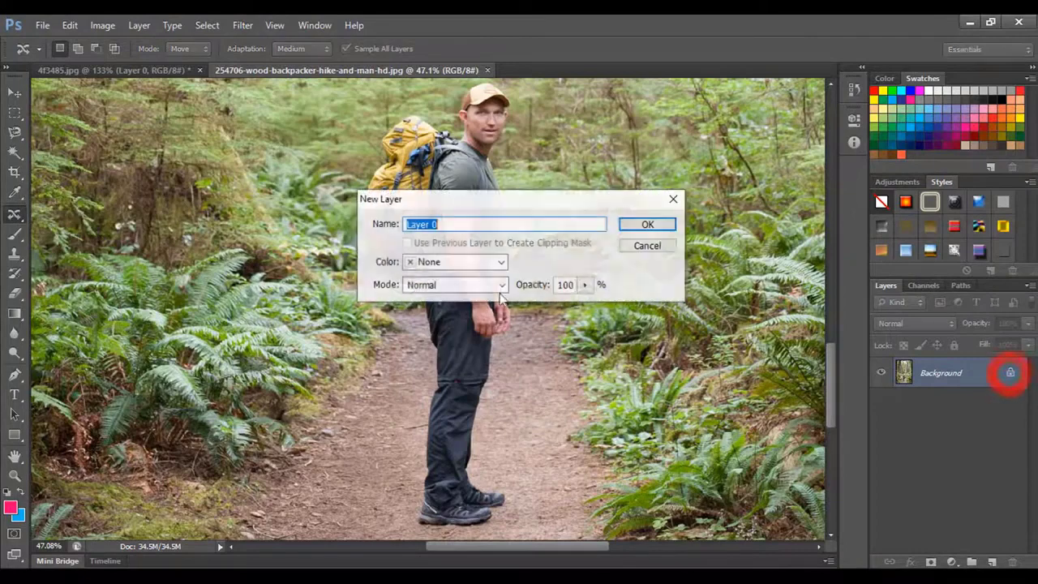
left_click(640, 229)
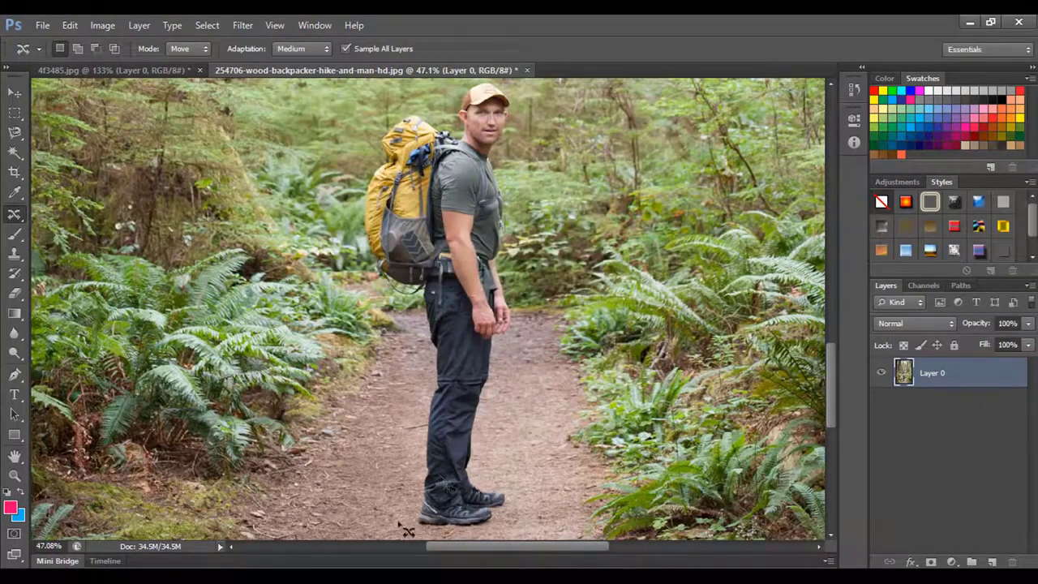
Start a freehand Content-Aware Move outline around the hiker's shoes and up the back of his trousers.
left_click(496, 499, "ctrl")
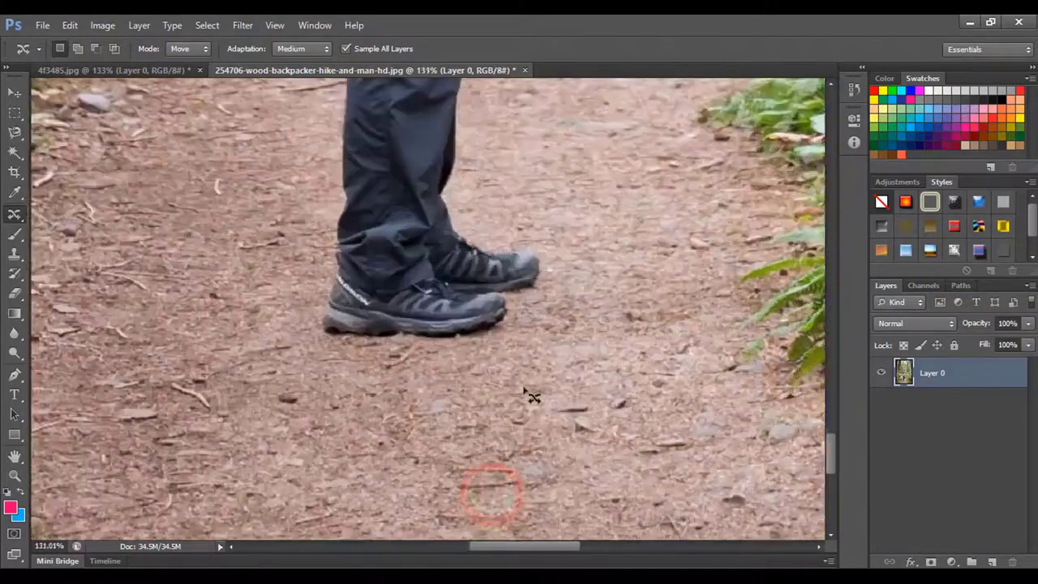
left_click(491, 331, "ctrl")
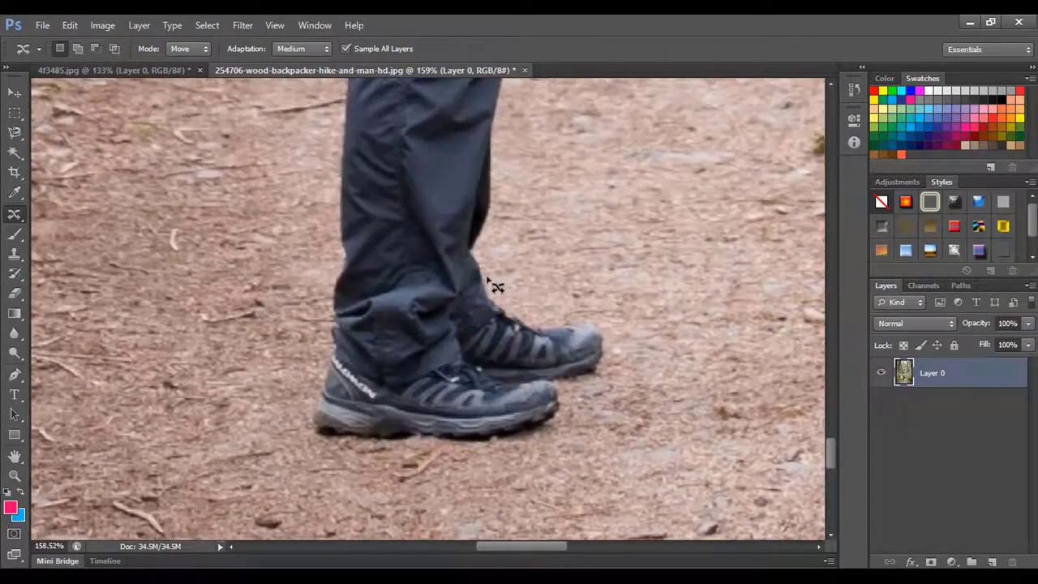
left_click(487, 274)
left_click(535, 297)
mouse_move(489, 271)
left_mouse_down()
mouse_move(530, 316)
mouse_move(617, 324)
mouse_move(618, 360)
mouse_move(582, 392)
left_mouse_up()
left_click_drag(529, 445, 428, 457)
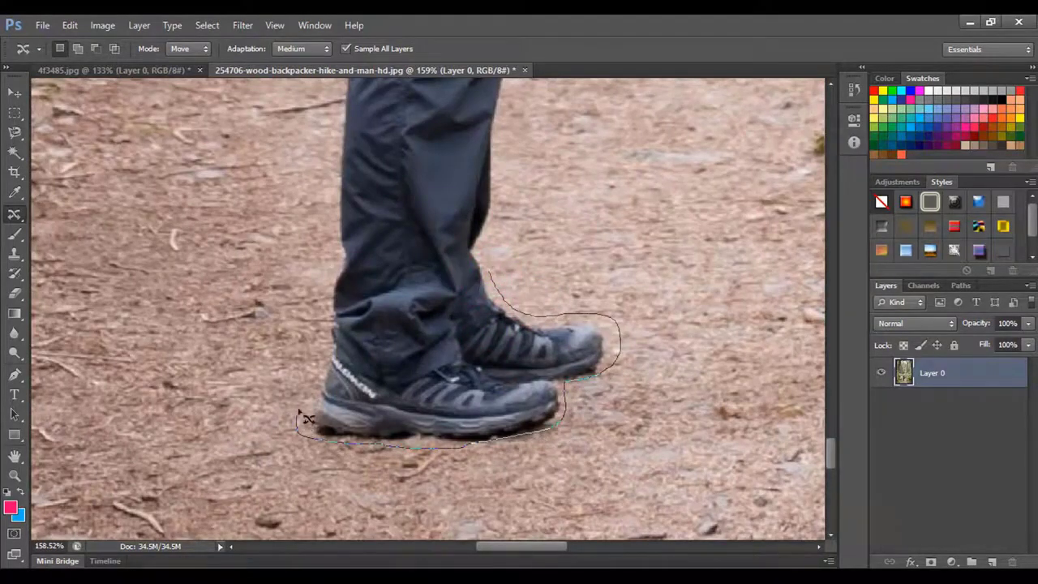
mouse_move(306, 419)
left_mouse_down()
mouse_move(321, 378)
mouse_move(342, 261)
mouse_move(335, 241)
mouse_move(361, 365)
left_mouse_up()
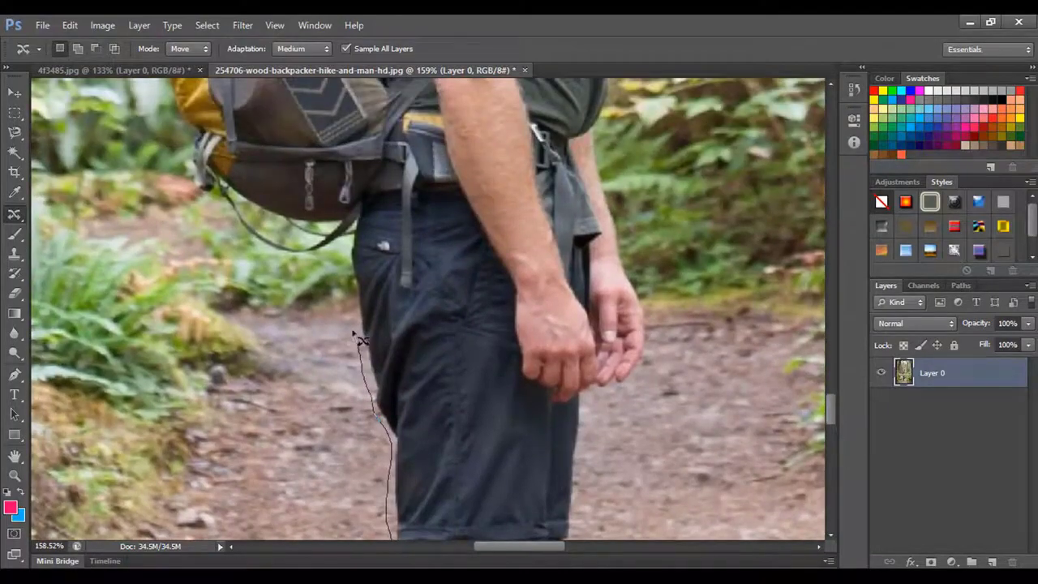
Continue the freehand outline around the yellow backpack, over the hiker's cap and down past his chin.
mouse_move(349, 260)
left_mouse_down()
mouse_move(490, 415)
mouse_move(470, 346)
mouse_move(480, 369)
mouse_move(467, 248)
mouse_move(452, 286)
mouse_move(474, 270)
mouse_move(387, 273)
mouse_move(323, 229)
mouse_move(305, 166)
mouse_move(317, 365)
mouse_move(291, 289)
mouse_move(279, 151)
mouse_move(303, 355)
mouse_move(323, 321)
left_mouse_up()
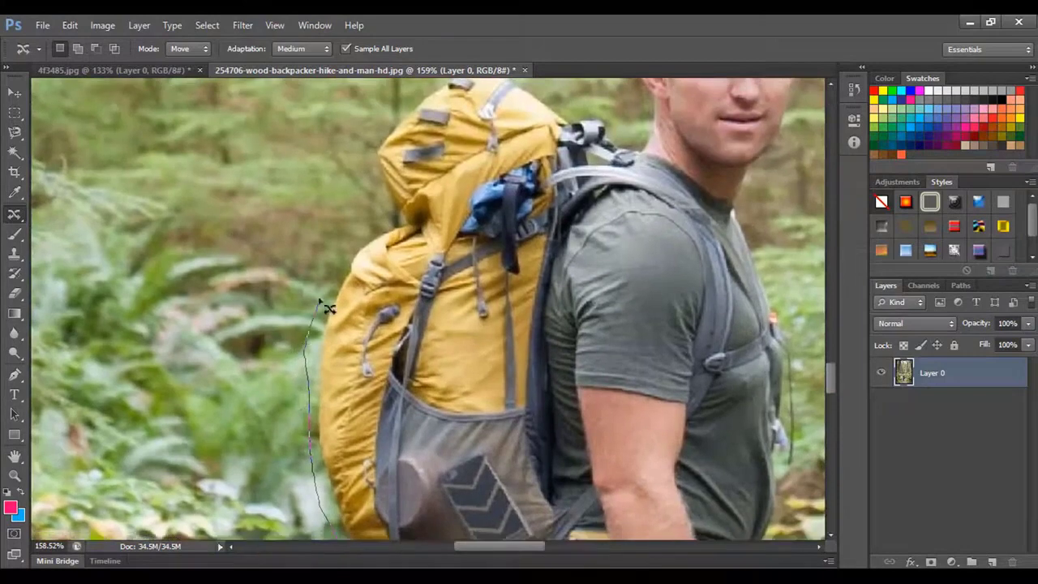
mouse_move(347, 264)
left_mouse_down()
mouse_move(387, 225)
mouse_move(401, 288)
mouse_move(426, 308)
mouse_move(404, 240)
mouse_move(437, 186)
mouse_move(458, 165)
mouse_move(520, 144)
mouse_move(573, 170)
left_mouse_up()
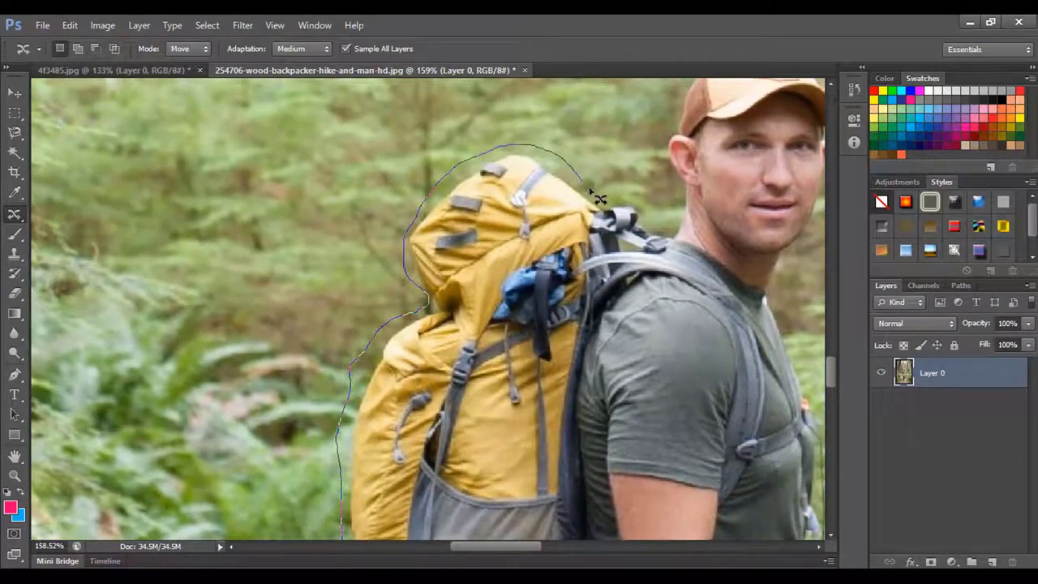
mouse_move(619, 211)
left_mouse_down()
mouse_move(664, 231)
mouse_move(689, 205)
left_mouse_up()
mouse_move(672, 143)
left_mouse_down()
mouse_move(632, 189)
mouse_move(446, 298)
mouse_move(486, 221)
mouse_move(556, 201)
mouse_move(581, 215)
mouse_move(633, 284)
left_mouse_up()
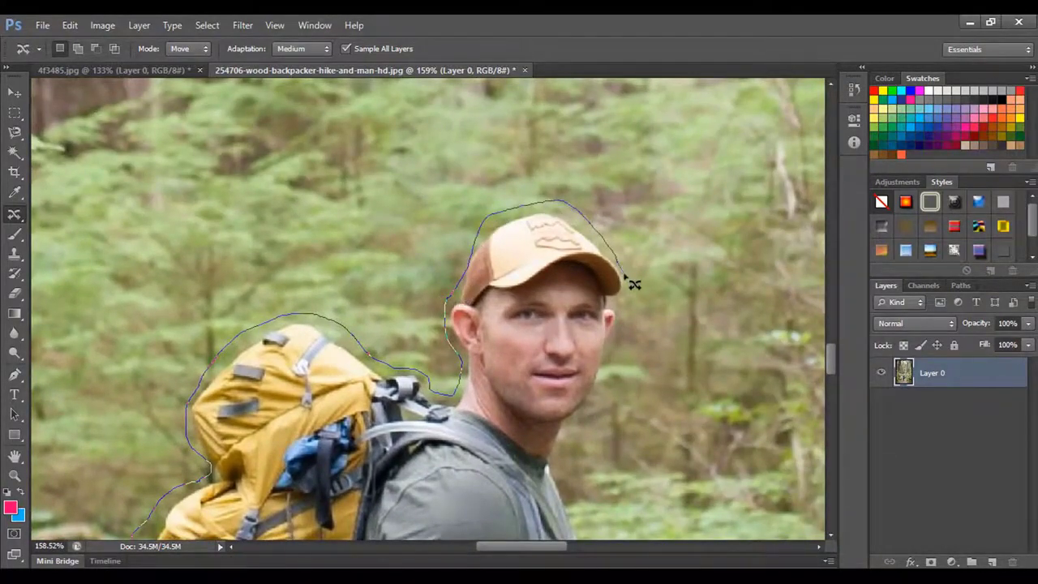
mouse_move(641, 333)
left_mouse_down()
mouse_move(613, 232)
mouse_move(605, 274)
mouse_move(572, 339)
left_mouse_up()
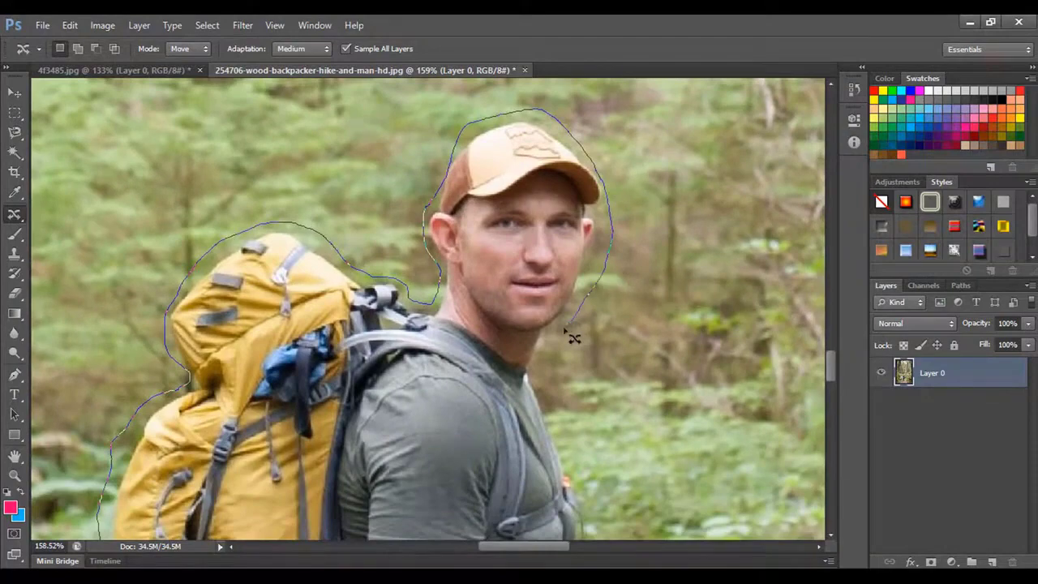
Trace the outline down the hiker's chest, hands and front leg, and close the selection at the shoes.
mouse_move(558, 379)
left_mouse_down()
mouse_move(528, 216)
mouse_move(554, 317)
mouse_move(573, 339)
mouse_move(581, 417)
mouse_move(581, 228)
left_mouse_up()
left_click_drag(548, 354, 522, 195)
mouse_move(555, 307)
left_mouse_down()
mouse_move(567, 348)
mouse_move(546, 195)
mouse_move(529, 234)
mouse_move(497, 234)
mouse_move(485, 262)
left_mouse_up()
mouse_move(484, 324)
left_mouse_down()
mouse_move(501, 150)
mouse_move(503, 202)
mouse_move(480, 262)
left_mouse_up()
mouse_move(463, 308)
left_mouse_down()
mouse_move(459, 227)
mouse_move(439, 328)
mouse_move(460, 209)
left_mouse_up()
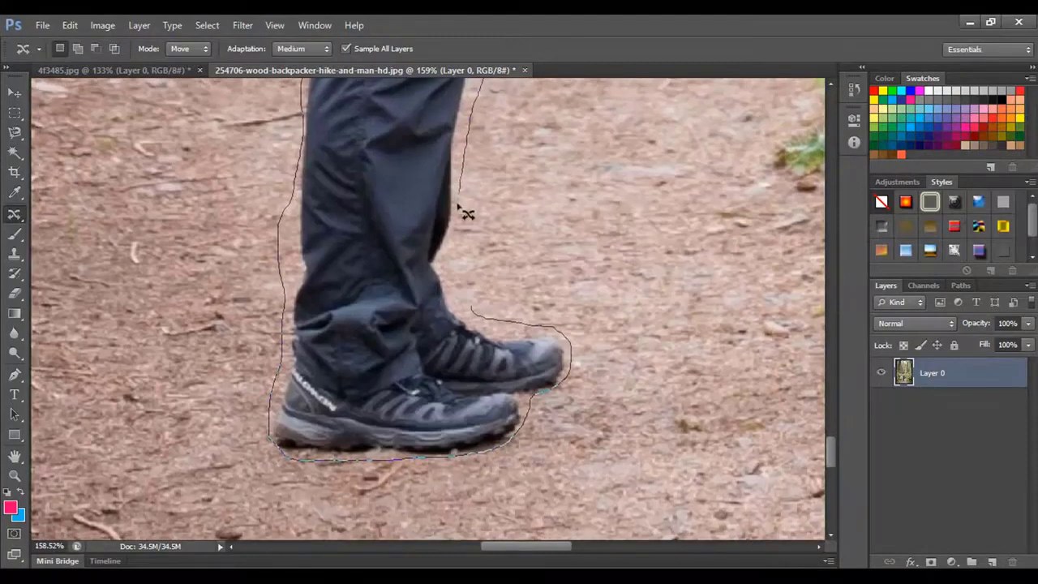
left_click(481, 318)
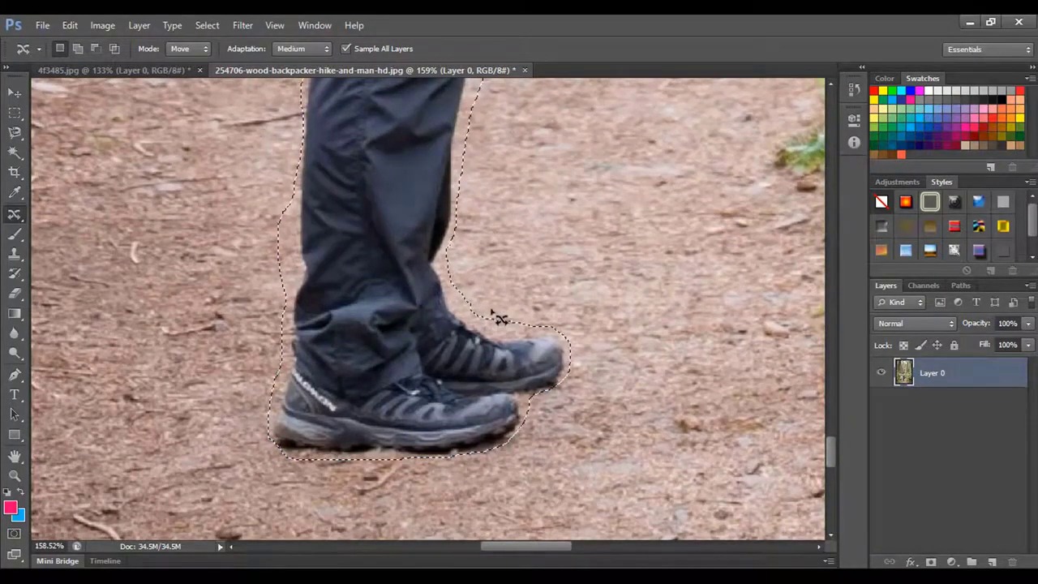
Remove the selected hiker with a Content-Aware fill in Normal mode at 100% opacity, and deselect.
scroll(528, 331, "up", 3)
scroll(528, 331, "down", 5)
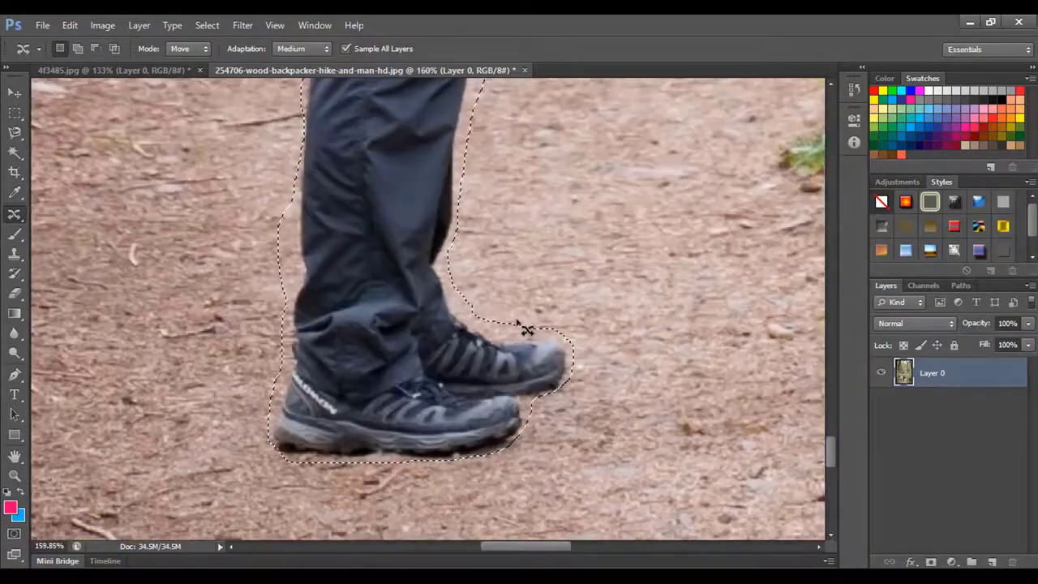
scroll(524, 170, "up", 2)
scroll(513, 352, "down", 4)
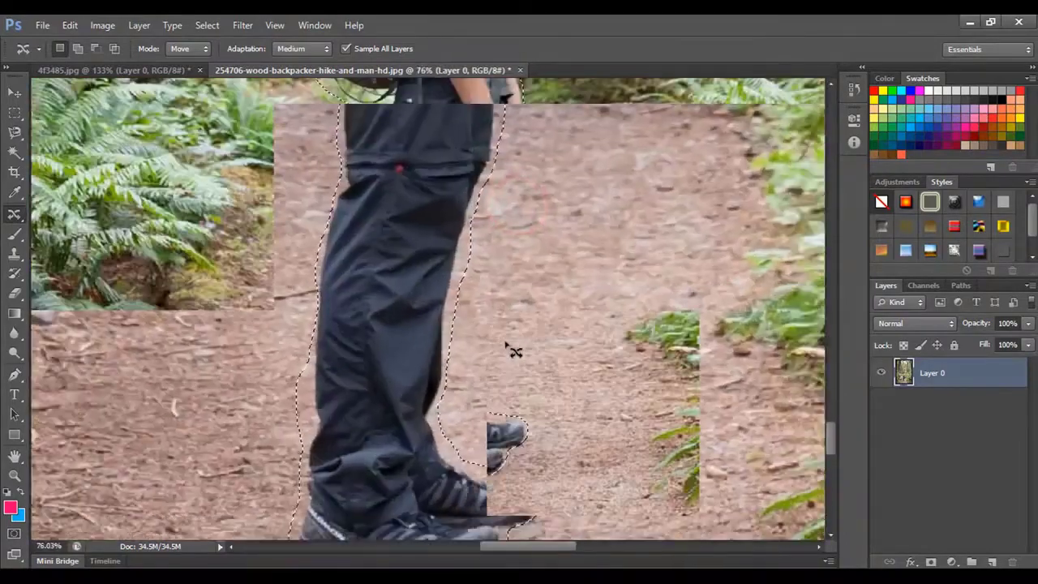
scroll(512, 332, "up", 2)
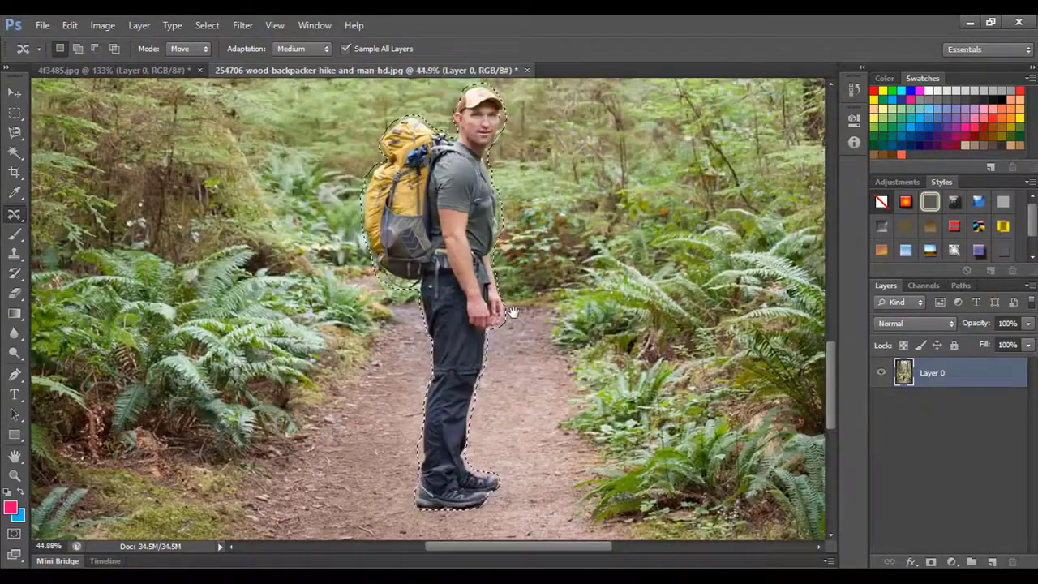
scroll(511, 314, "down", 2)
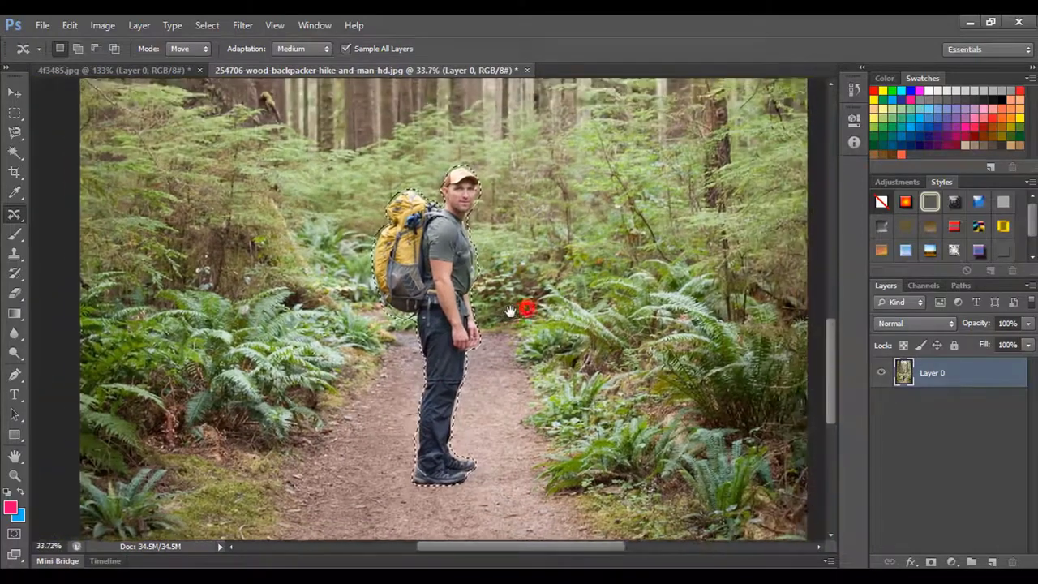
left_click_drag(511, 311, 501, 305)
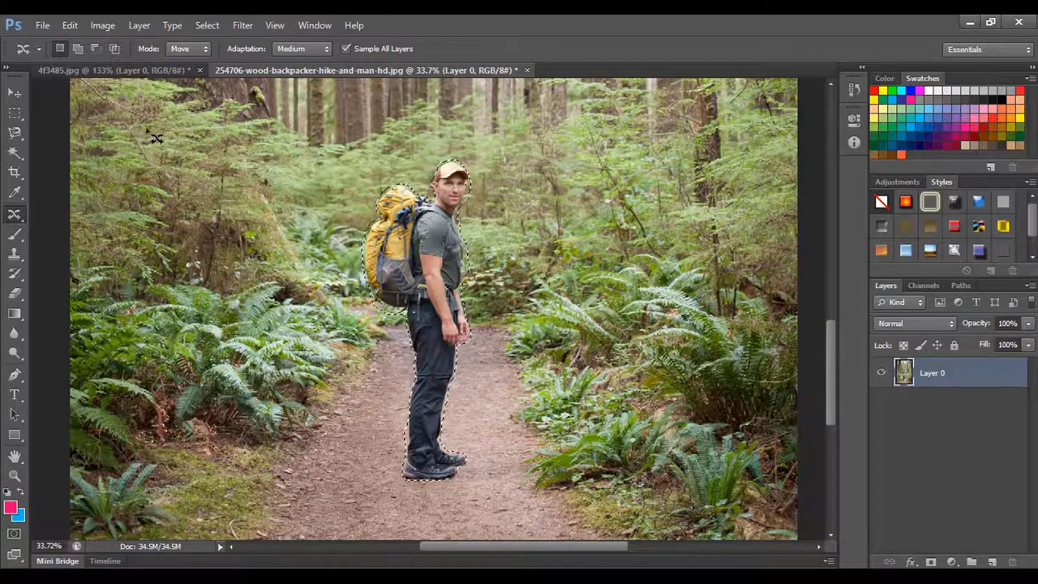
left_click(72, 25)
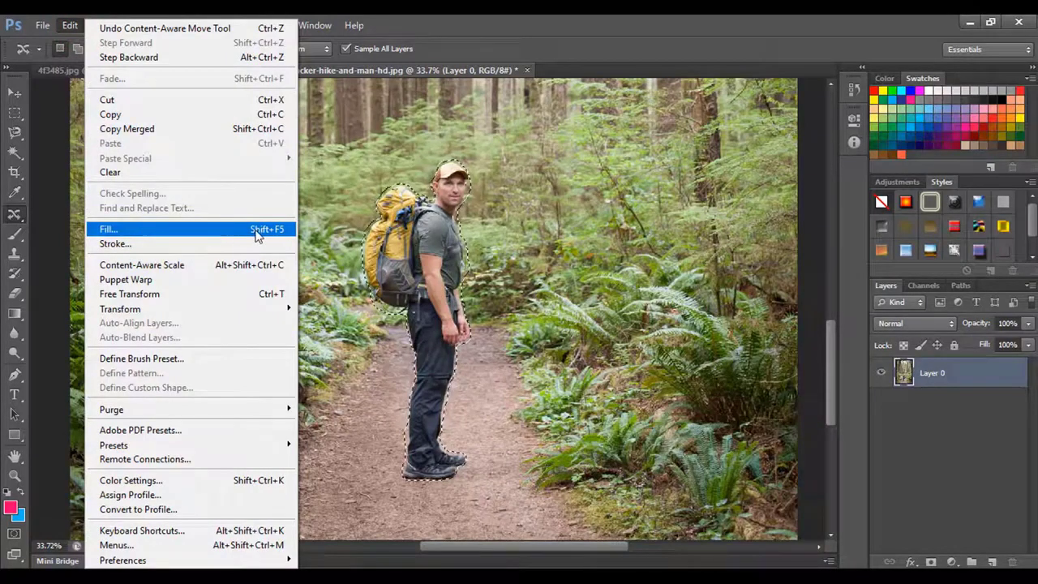
left_click(182, 230)
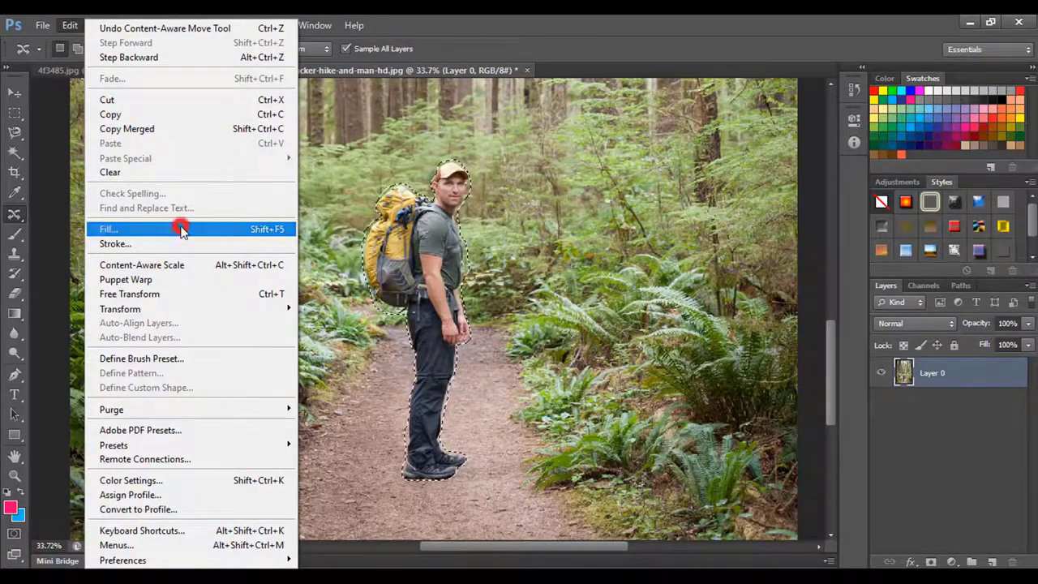
left_click_drag(664, 156, 652, 130)
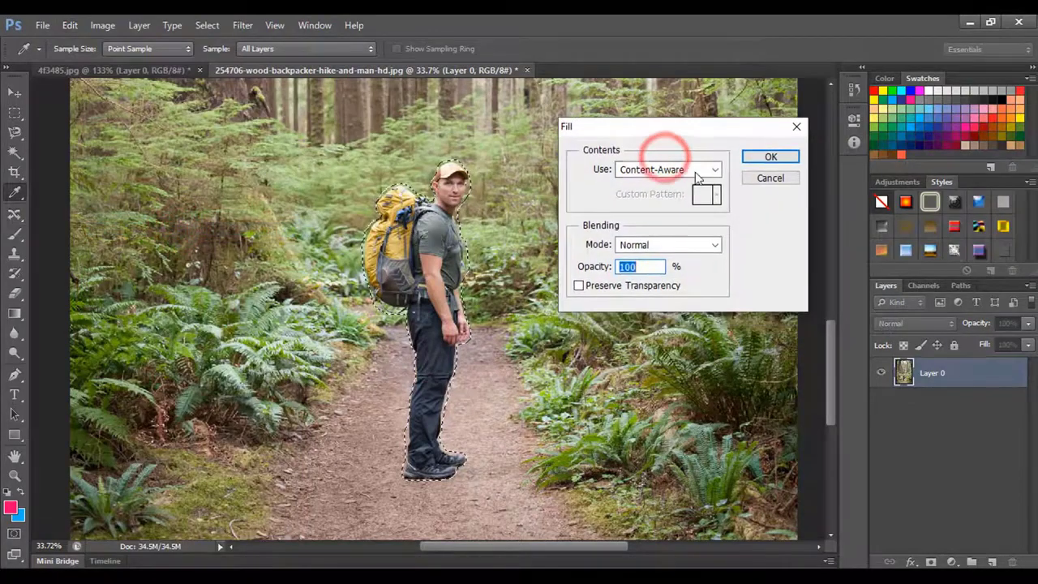
left_click(686, 169)
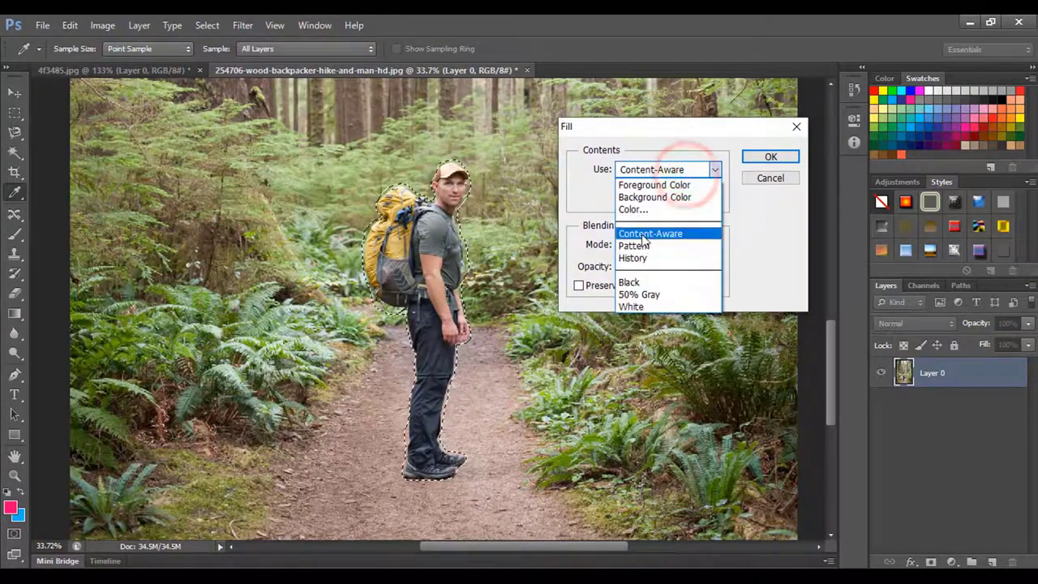
left_click(645, 233)
left_click(668, 169)
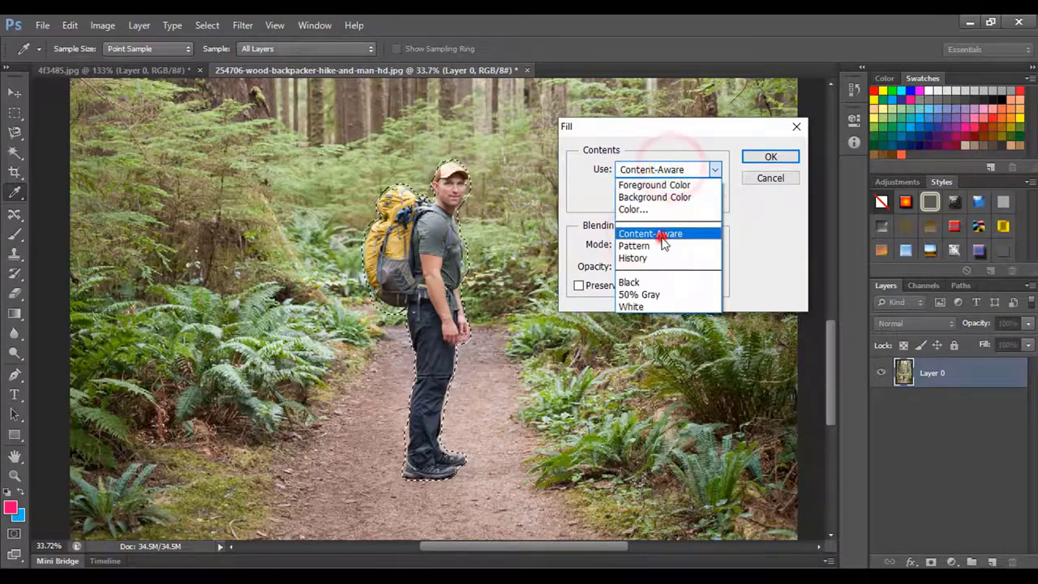
left_click(660, 235)
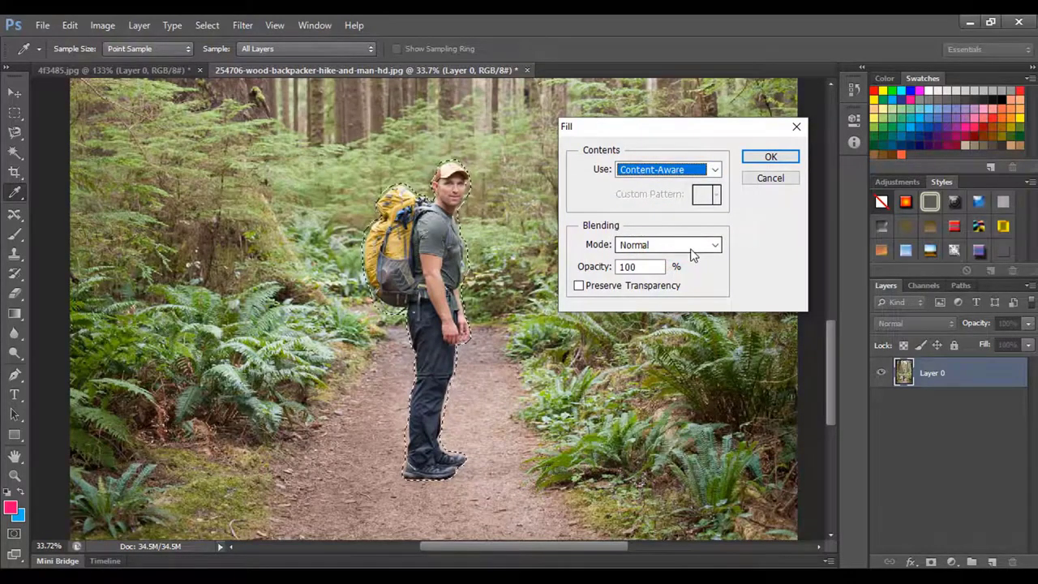
left_click(770, 156)
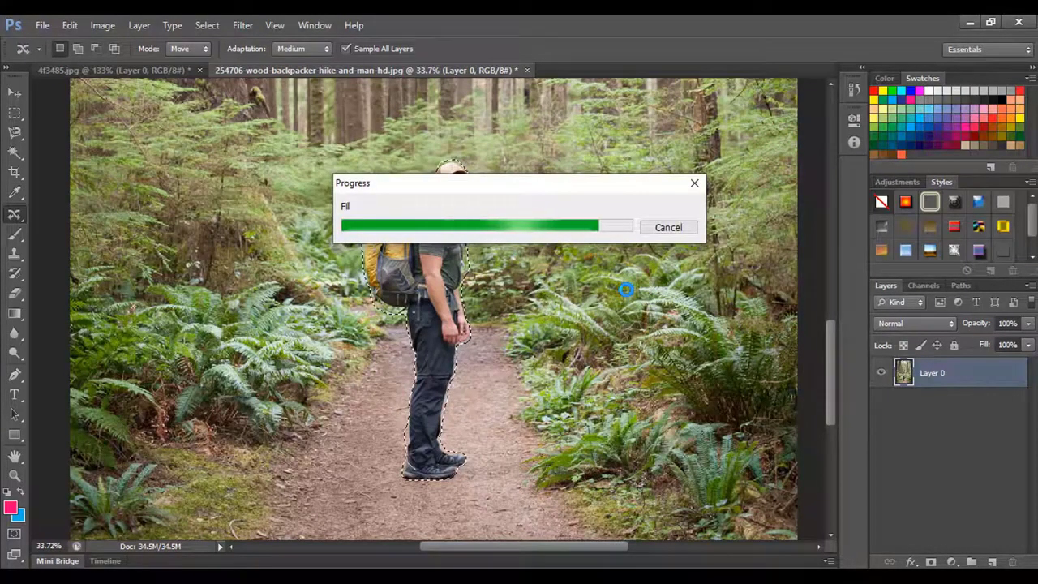
left_click(514, 290)
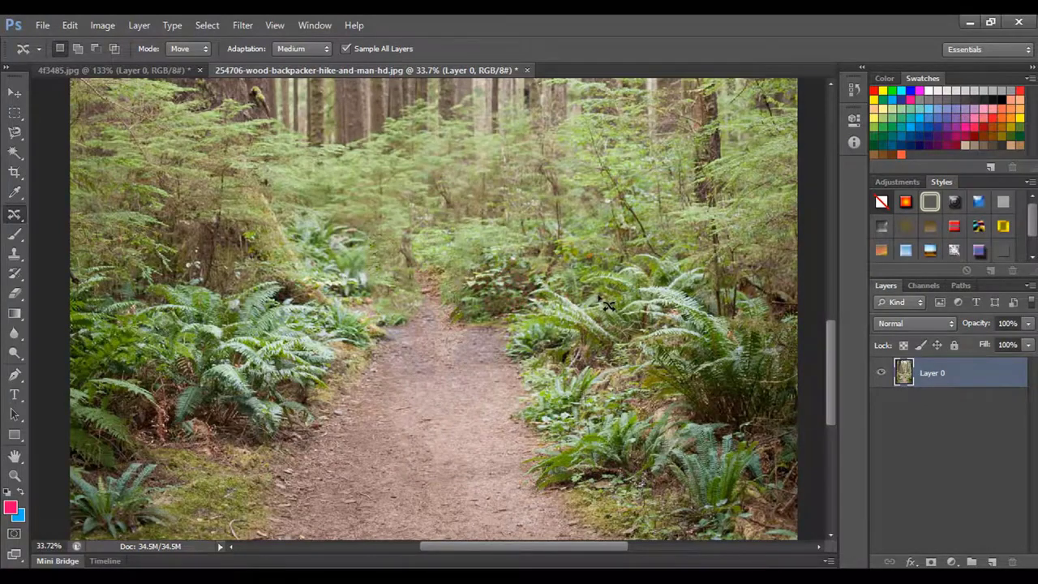
Open the photo man-walking-dog.jpg and fit it on screen.
key("ctrl+minus")
key("ctrl+minus")
key("space")
left_click_drag(484, 186, 504, 292)
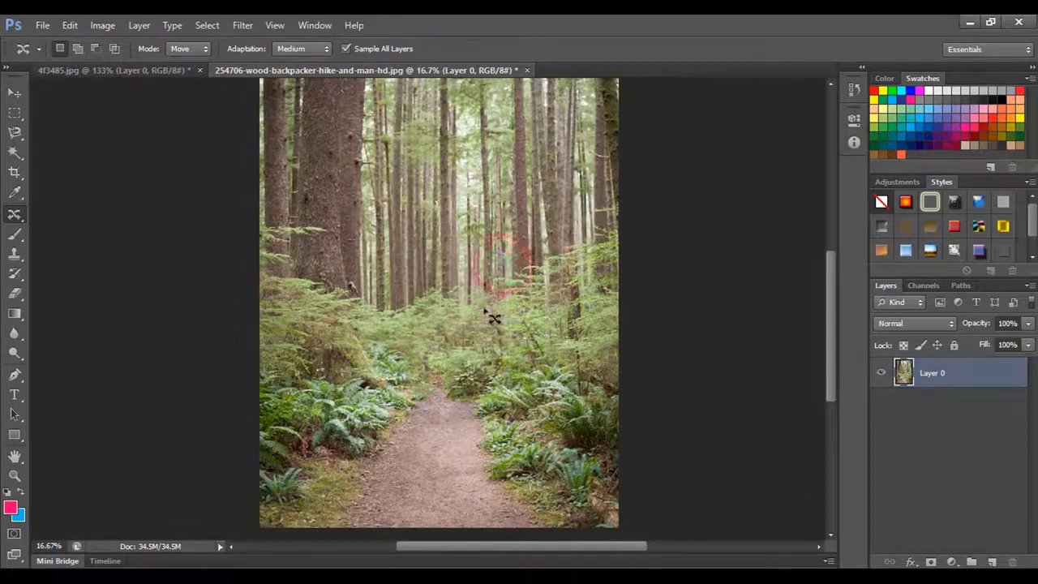
key("ctrl+minus")
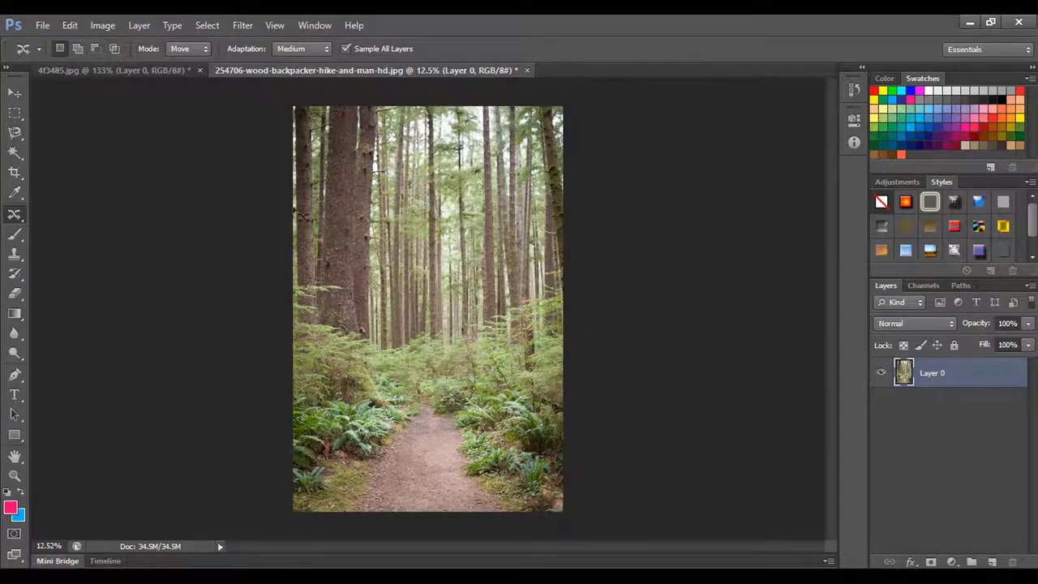
left_click(42, 25)
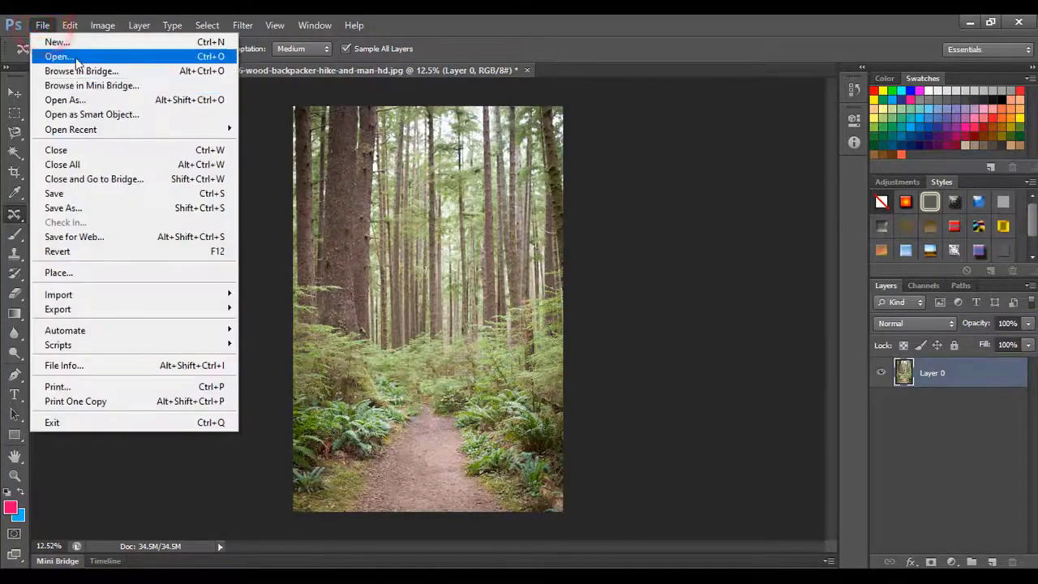
left_click(75, 58)
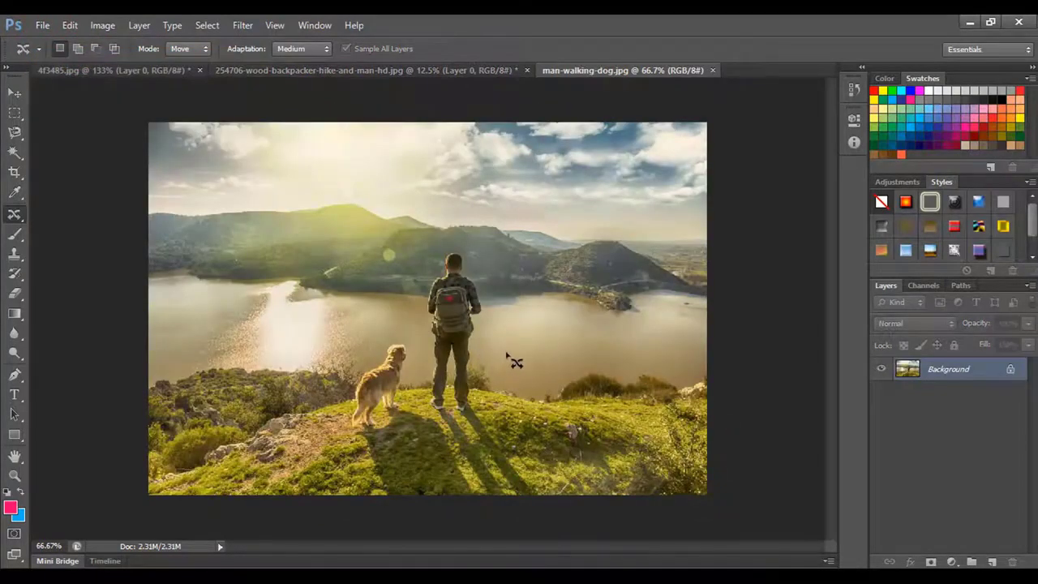
key("ctrl+0")
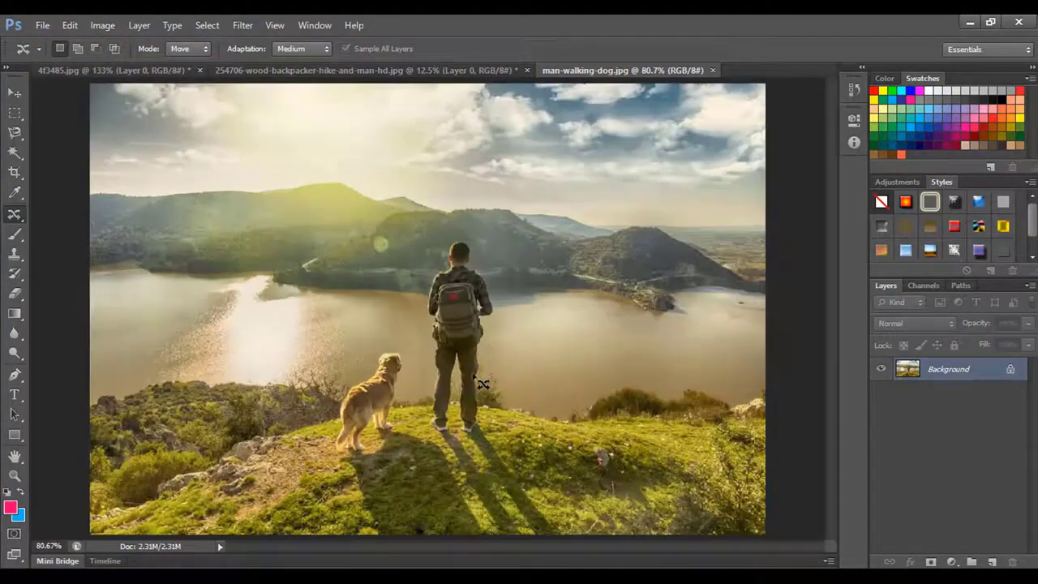
Outline the dog beside the man with a closed freehand selection using the Content-Aware Move tool.
left_click(493, 433)
scroll(412, 378, "down", 2)
scroll(412, 378, "up", 4)
left_click_drag(411, 404, 516, 286)
scroll(504, 232, "up", 3)
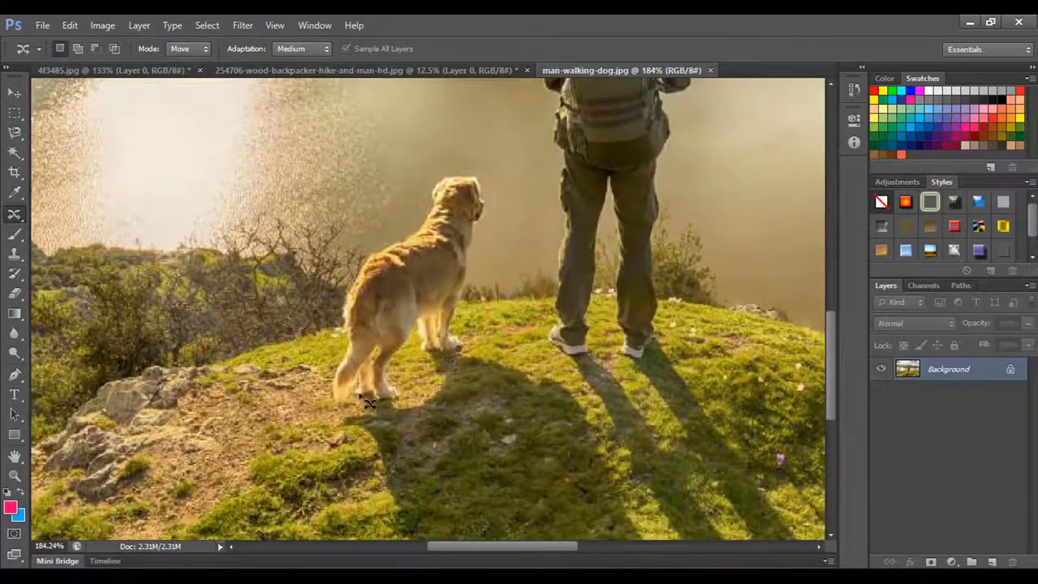
mouse_move(361, 395)
left_mouse_down()
mouse_move(347, 410)
mouse_move(327, 397)
mouse_move(329, 366)
mouse_move(353, 346)
mouse_move(357, 290)
mouse_move(428, 230)
mouse_move(431, 193)
mouse_move(475, 177)
mouse_move(487, 224)
left_mouse_up()
left_click_drag(468, 287, 473, 339)
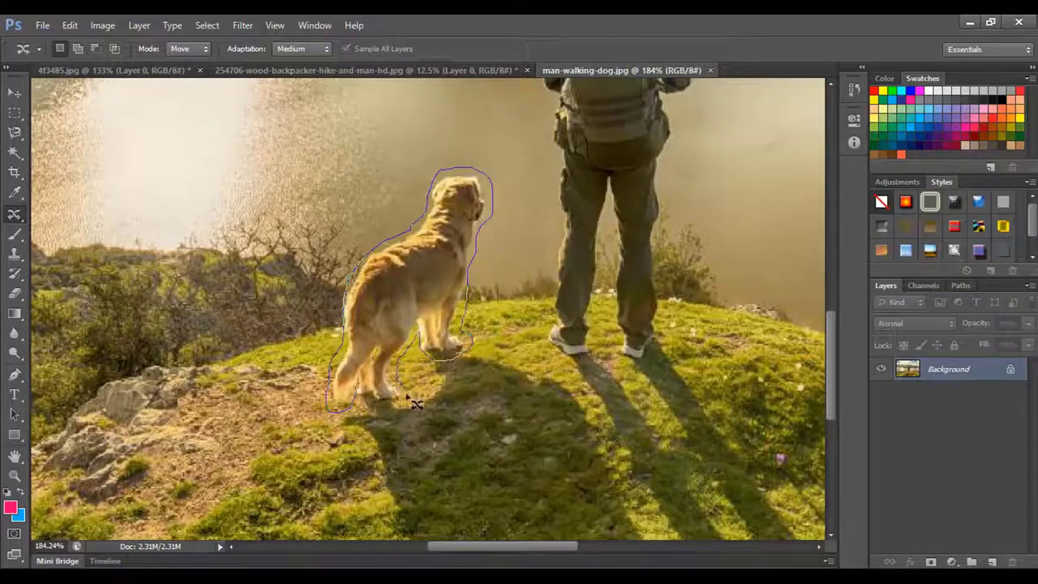
left_click_drag(364, 400, 367, 401)
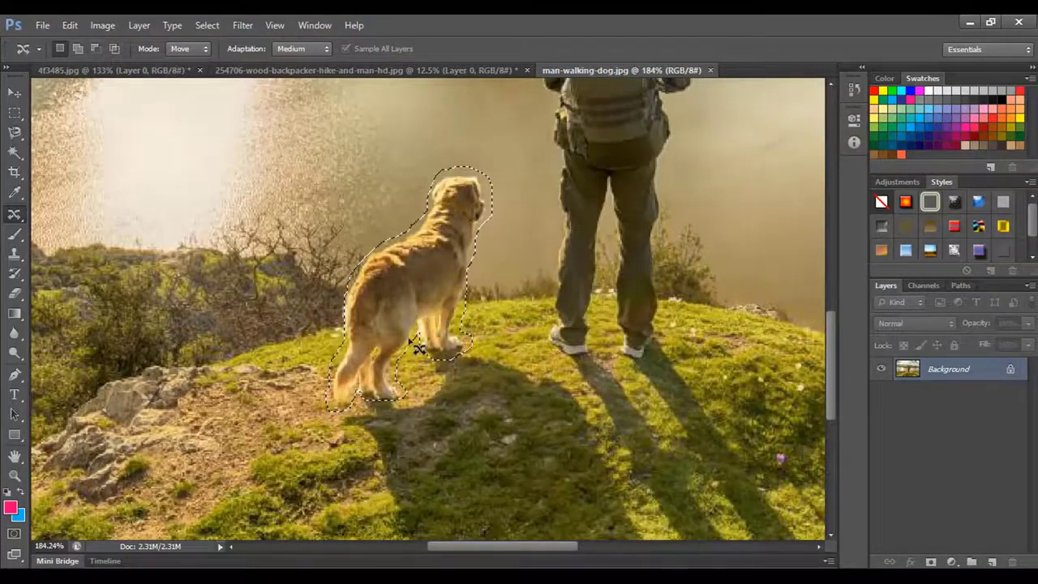
Remove the selected dog with a Content-Aware fill in Normal mode at 100% opacity, and deselect.
key("shift")
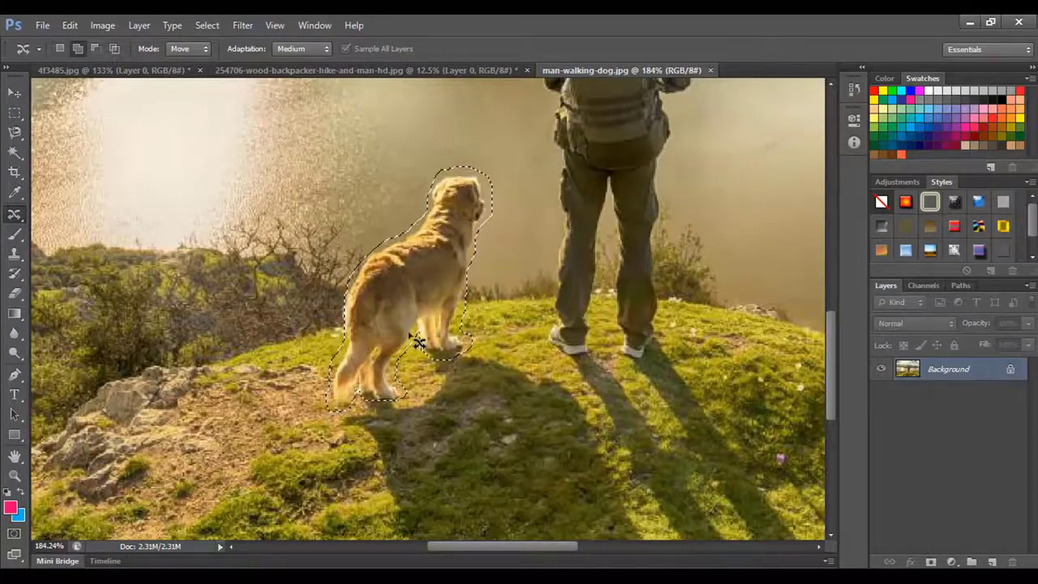
key("i")
key("shift+BackSpace")
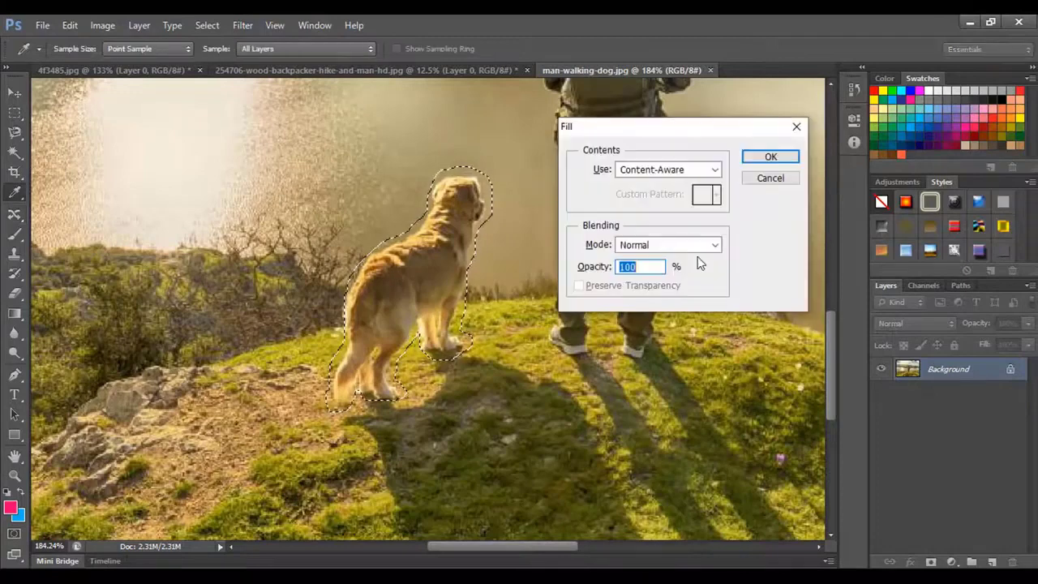
left_click(770, 158)
key("j")
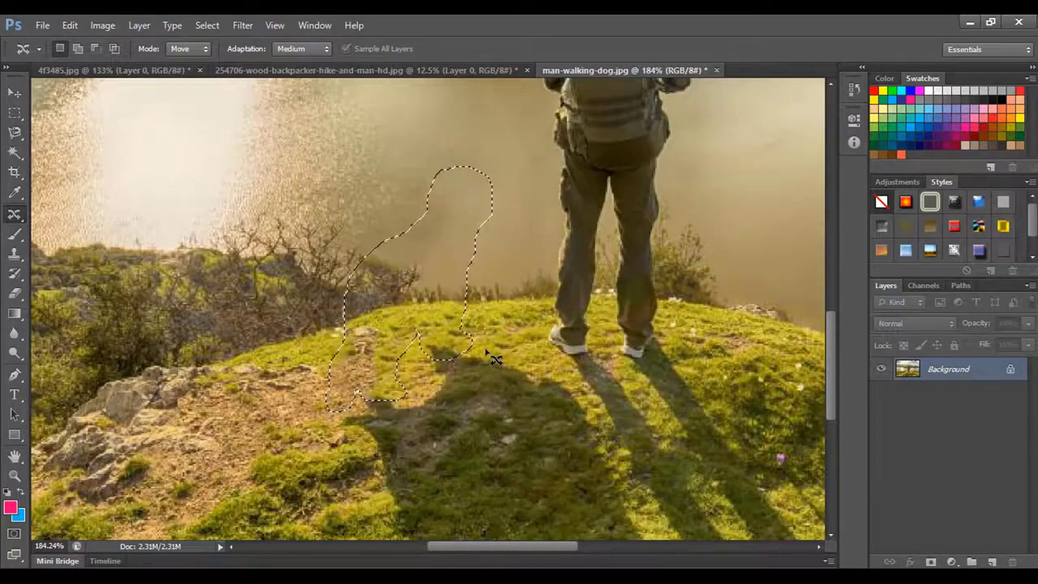
scroll(516, 358, "down", 5)
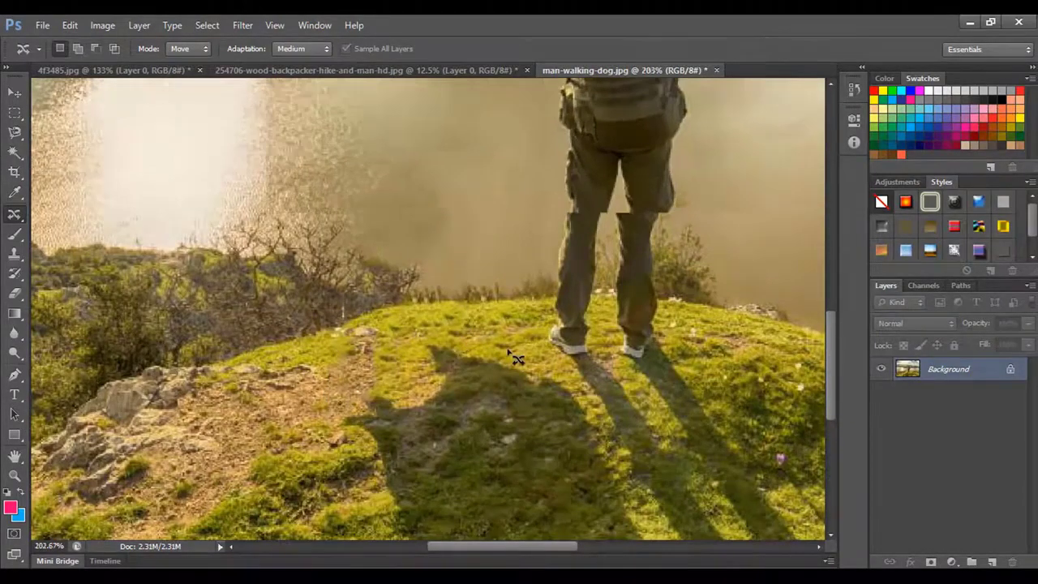
scroll(616, 361, "up", 2)
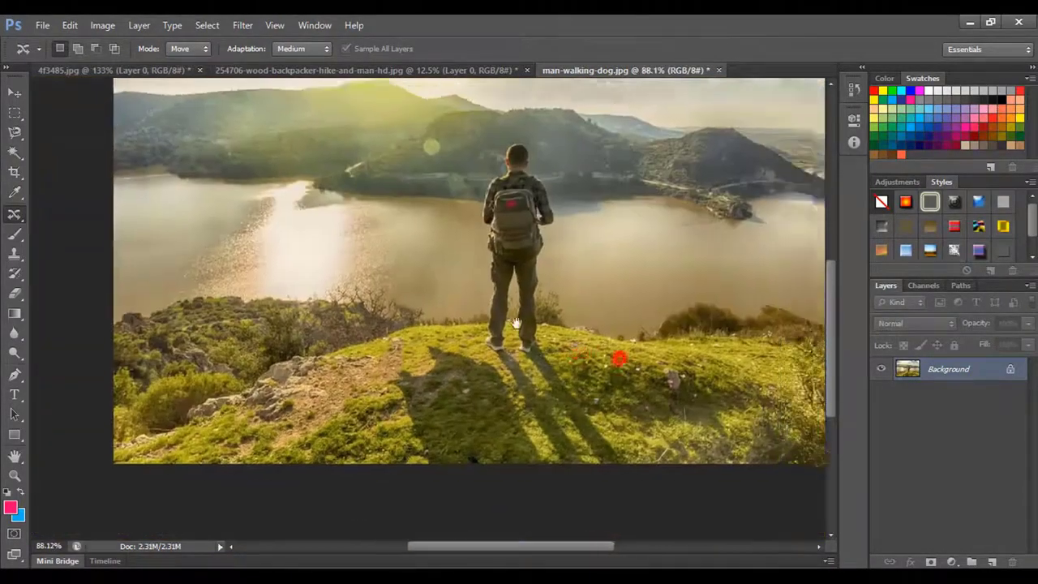
scroll(604, 377, "down", 2)
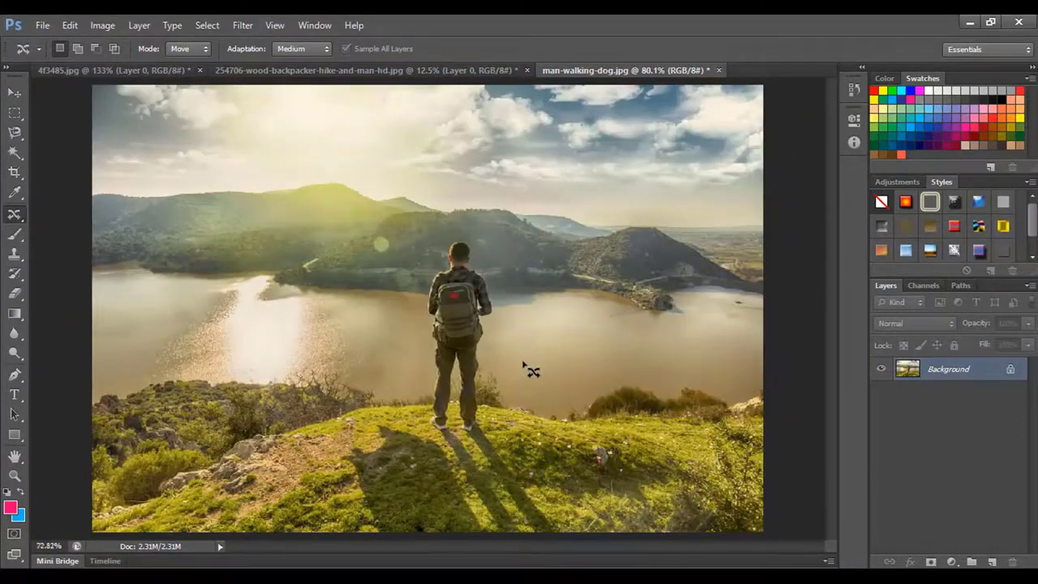
Outline the dog's leftover shadow on the grass with a freehand selection reaching the photo's lower edge.
scroll(531, 371, "down", 2)
scroll(528, 371, "up", 1)
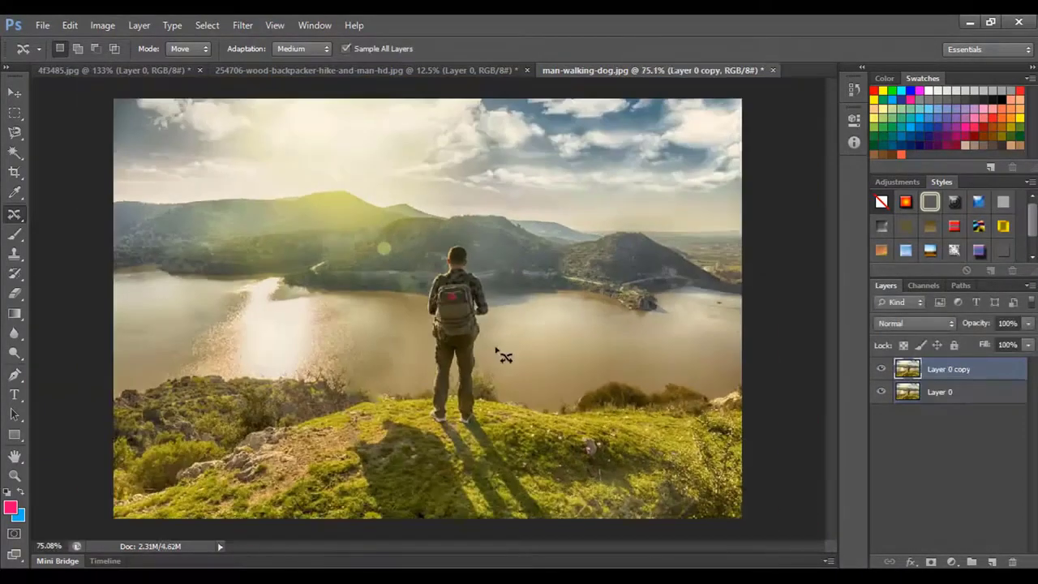
scroll(491, 369, "down", 2)
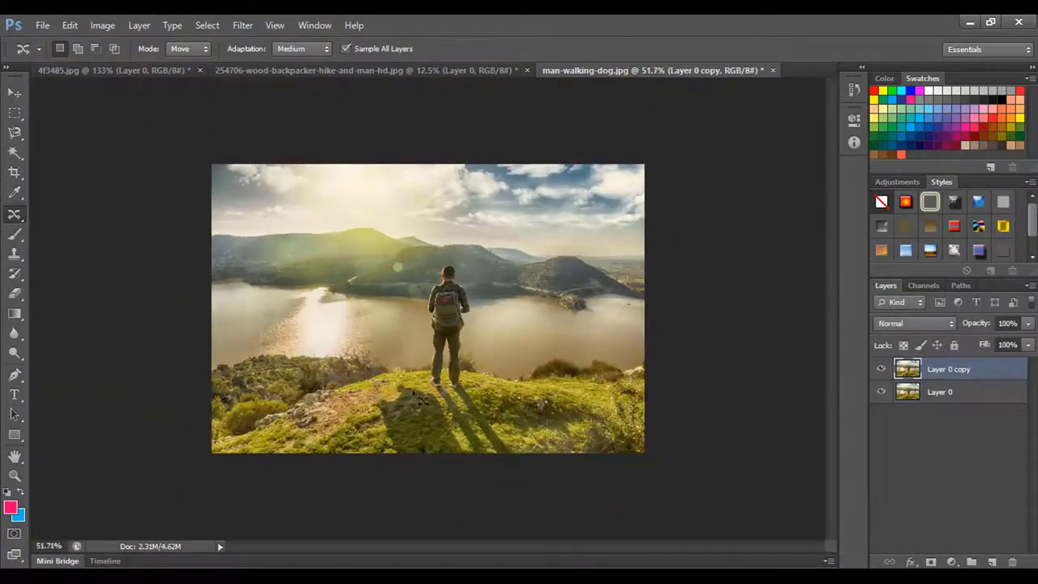
scroll(424, 401, "up", 1)
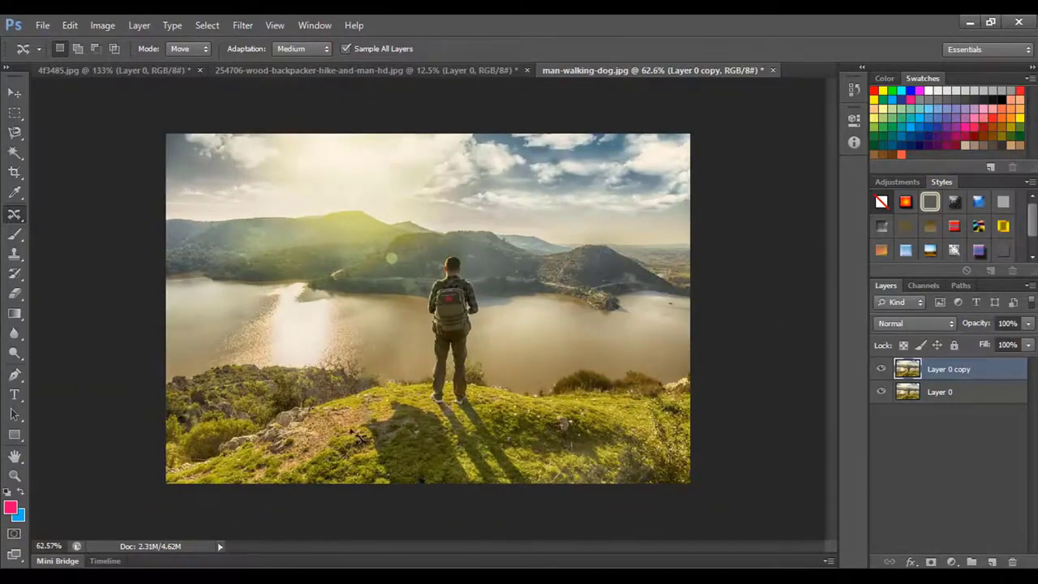
scroll(369, 438, "up", 3)
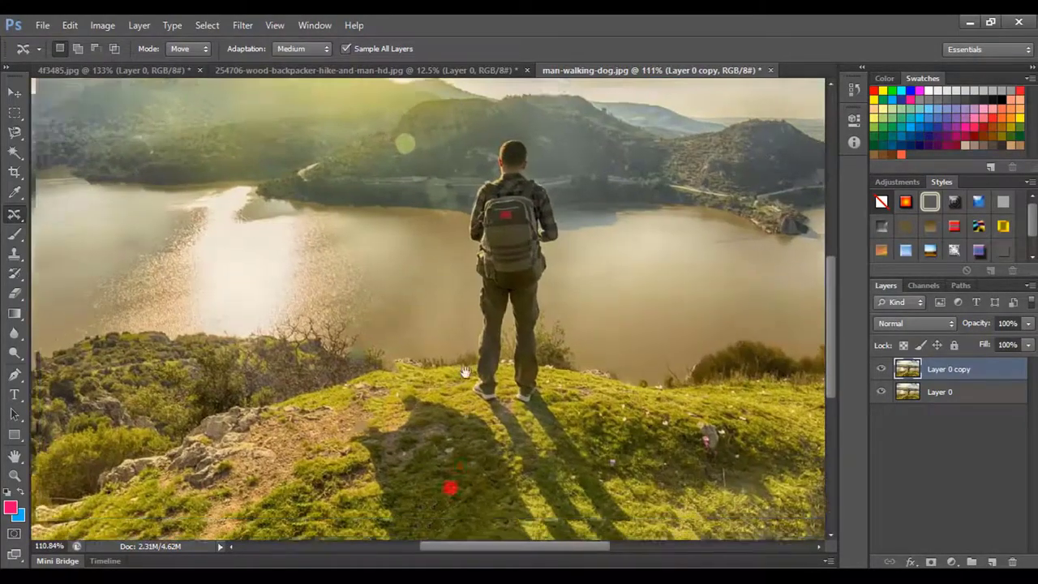
left_click_drag(452, 487, 491, 328)
scroll(493, 328, "up", 1)
left_click(489, 251, "ctrl")
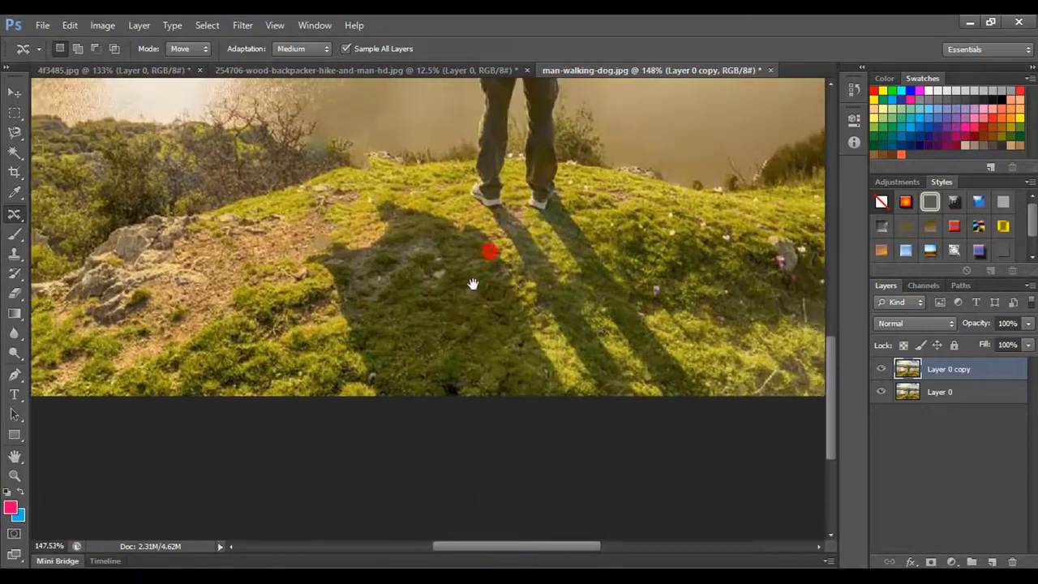
mouse_move(304, 277)
left_mouse_down()
mouse_move(327, 291)
mouse_move(334, 345)
left_mouse_up()
mouse_move(381, 416)
left_mouse_down()
mouse_move(569, 402)
mouse_move(565, 371)
left_mouse_up()
mouse_move(489, 231)
left_mouse_down()
mouse_move(454, 203)
mouse_move(376, 192)
mouse_move(361, 204)
mouse_move(369, 232)
mouse_move(317, 235)
mouse_move(286, 265)
left_mouse_up()
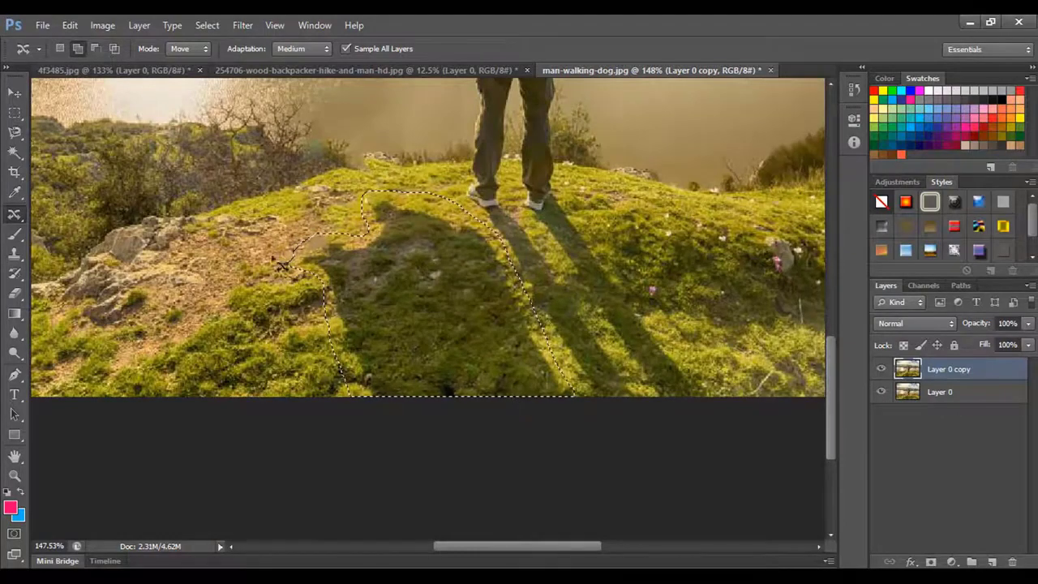
Replace the selected shadow with a Content-Aware fill, deselect, and show the whole photo.
left_click(69, 25)
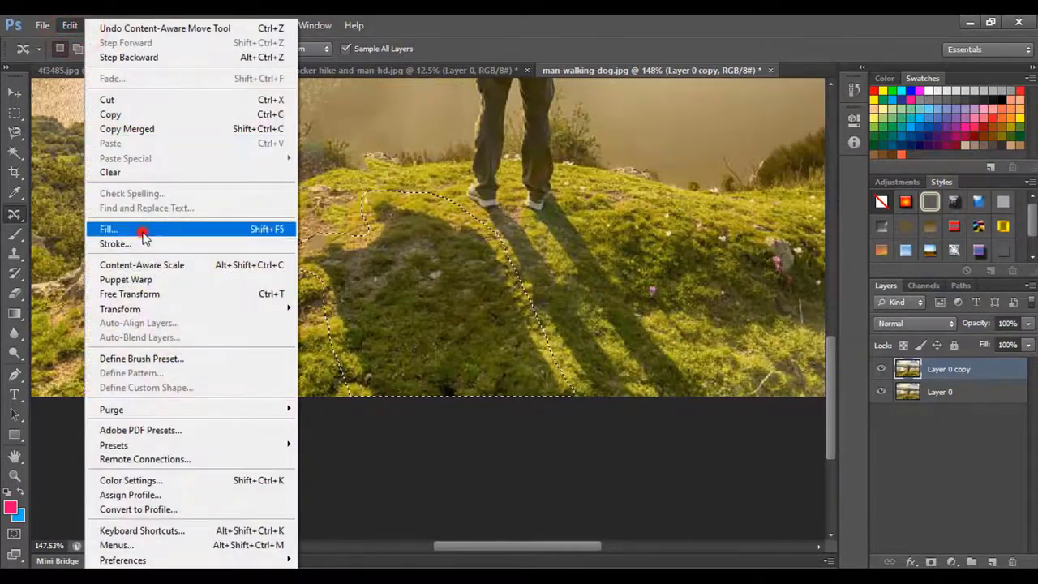
left_click(143, 233)
left_click(780, 159)
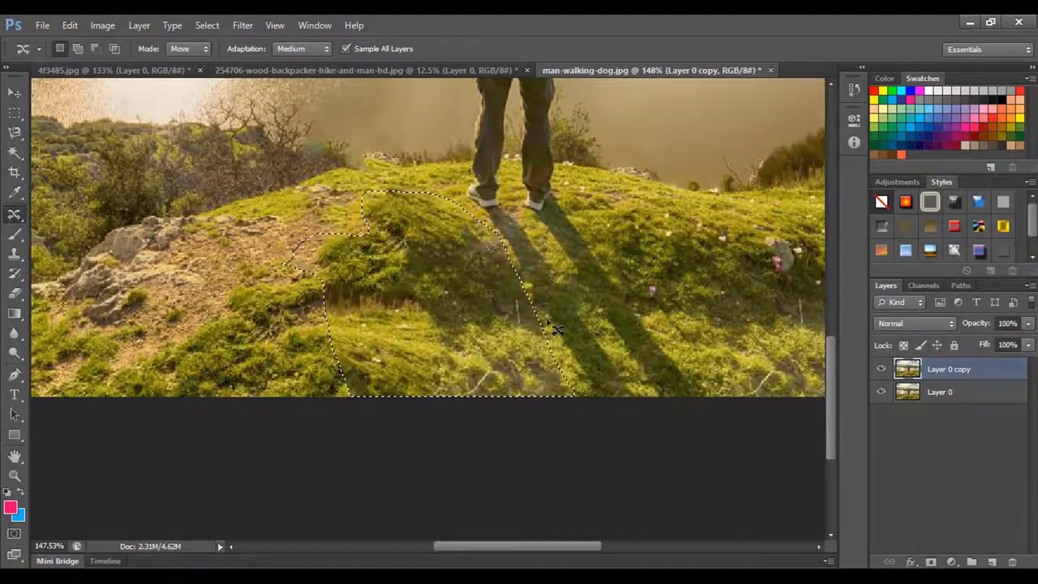
key("ctrl+d")
key("ctrl+0")
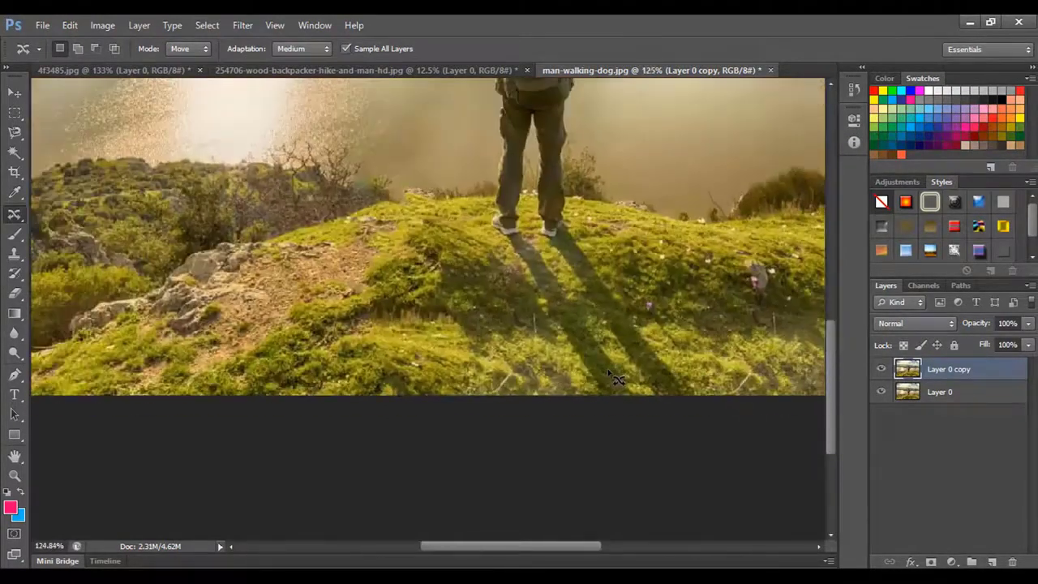
scroll(571, 352, "down", 1)
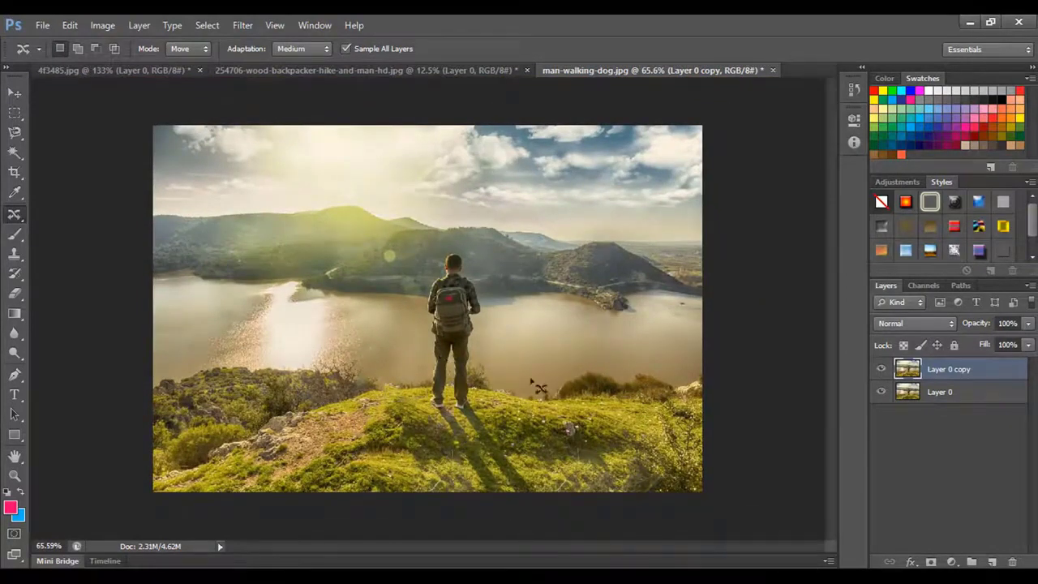
Hide and show Layer 0 copy twice to compare the retouched photo with the original.
left_click(881, 370)
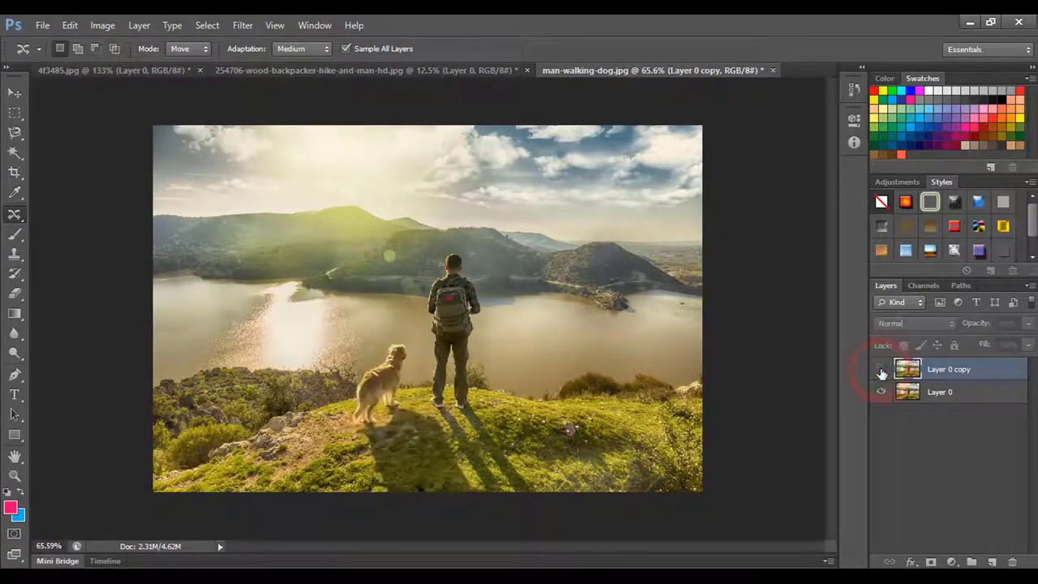
left_click(882, 370)
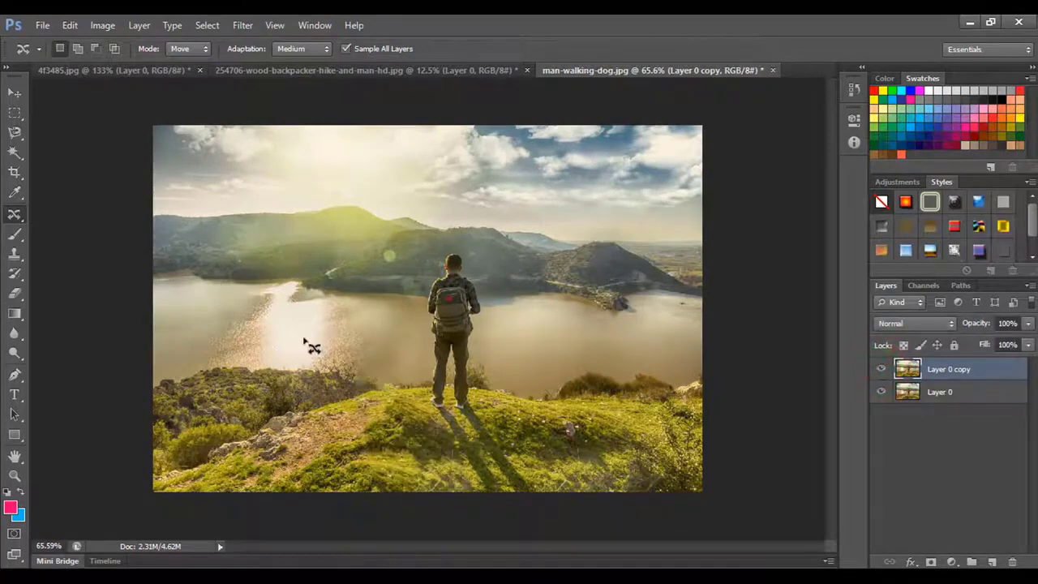
left_click(882, 371)
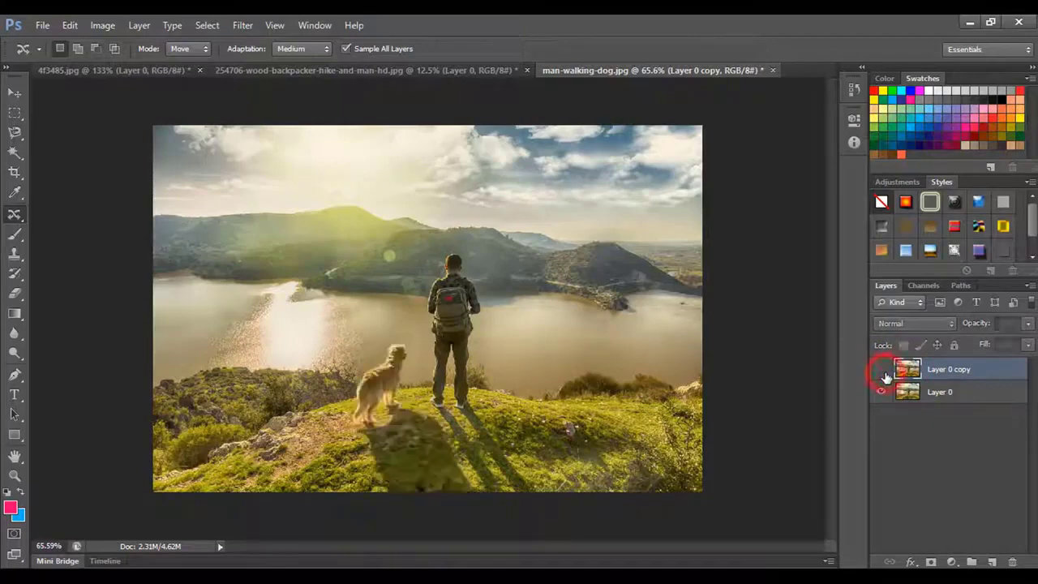
left_click(882, 370)
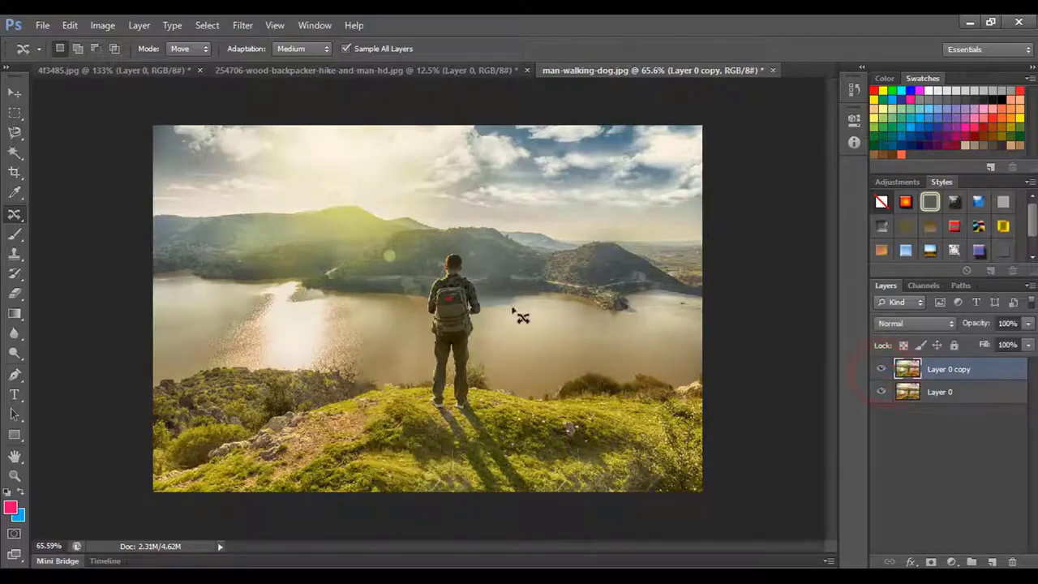